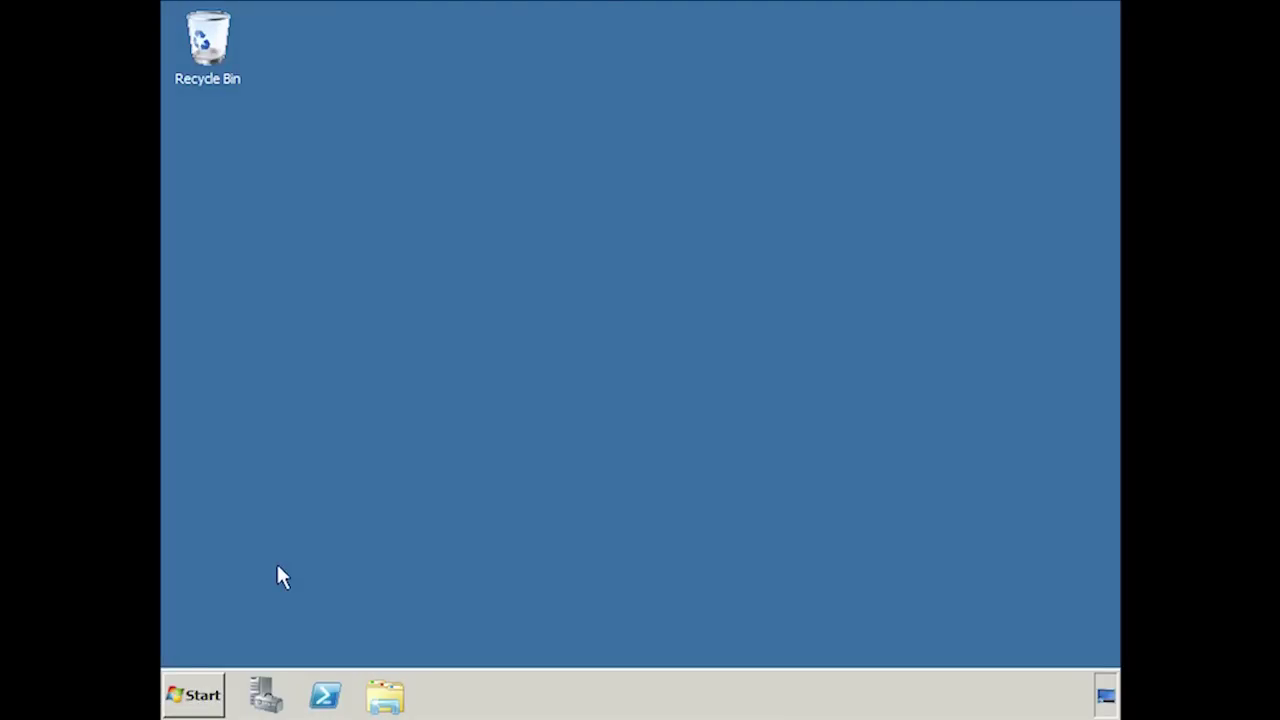
Open the DNS management console and bring up the properties of DC1's test.local forward lookup zone.
click(195, 694)
mouse_move(540, 497)
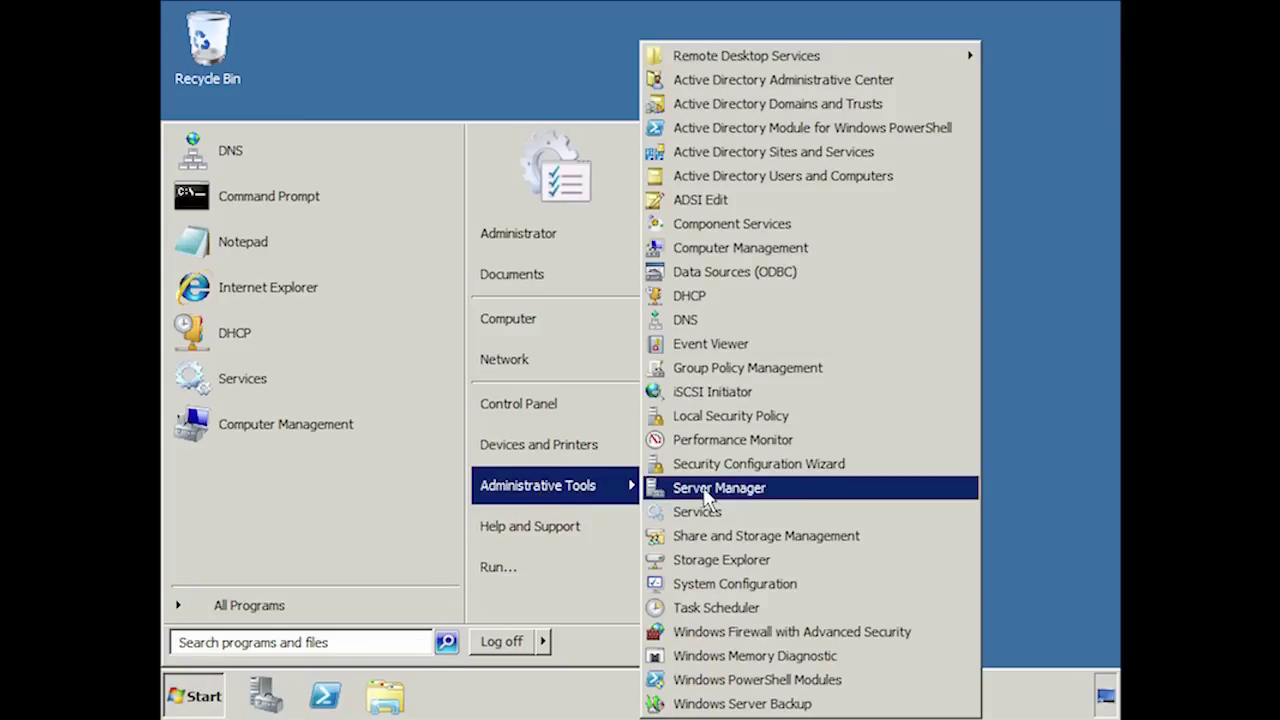
click(877, 320)
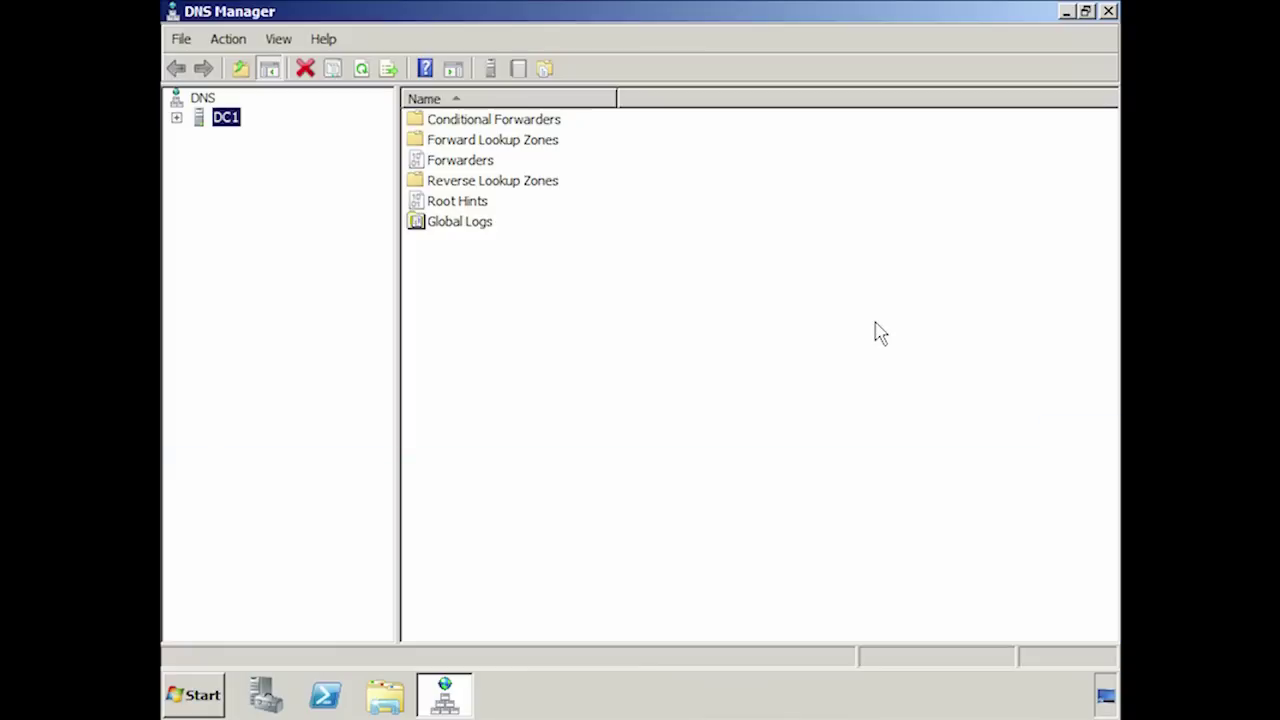
click(176, 118)
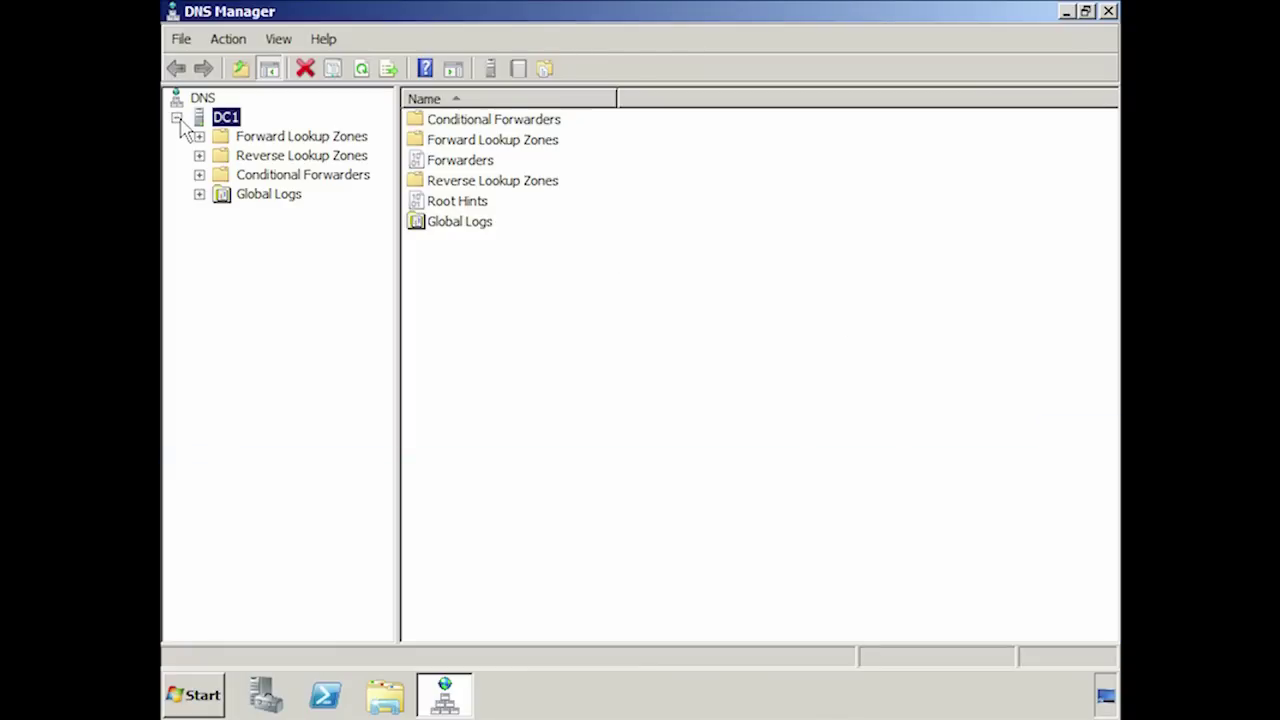
click(200, 137)
click(222, 175)
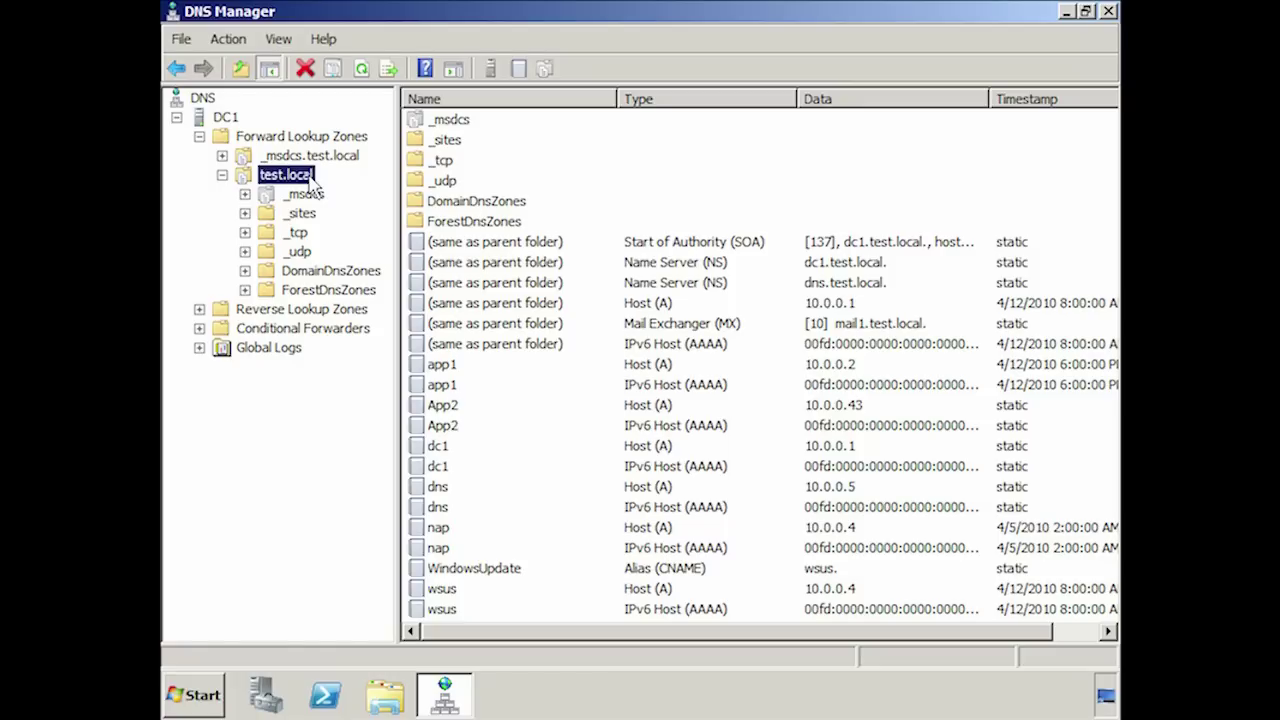
right_click(309, 181)
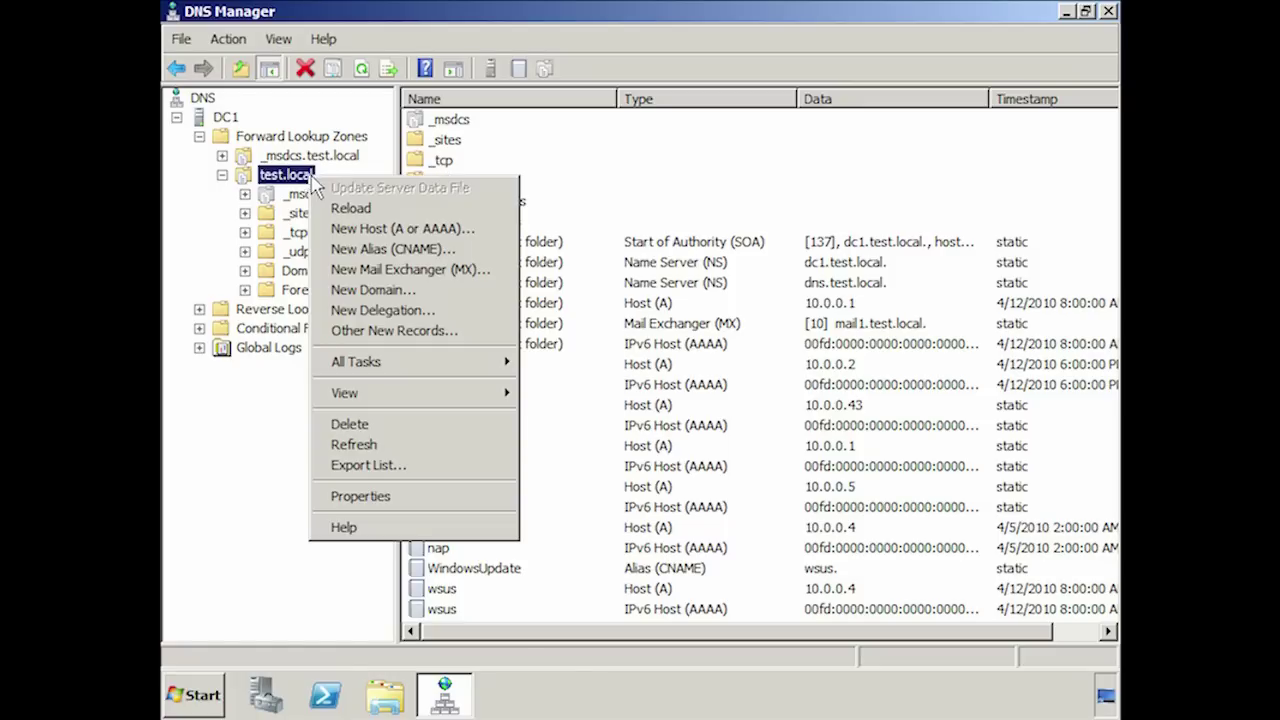
click(493, 499)
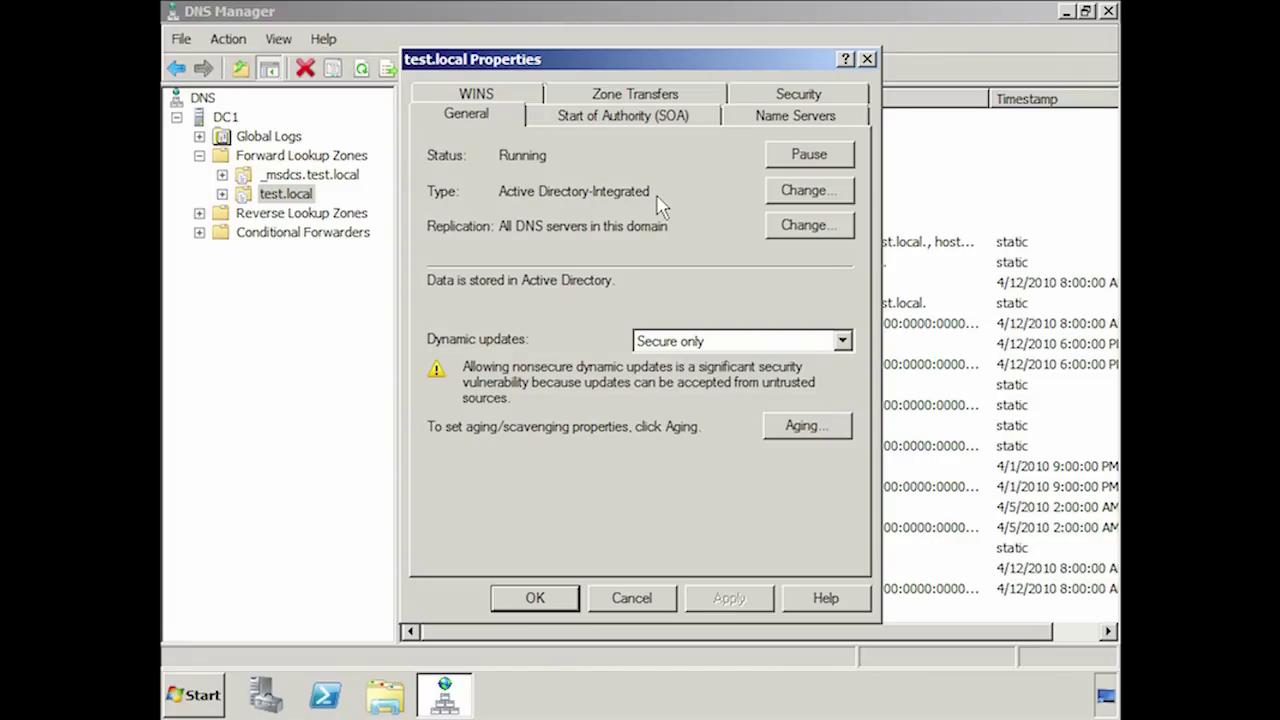
Review the zone type and replication scope choices without saving changes, and examine the zone's Start of Authority settings.
click(840, 200)
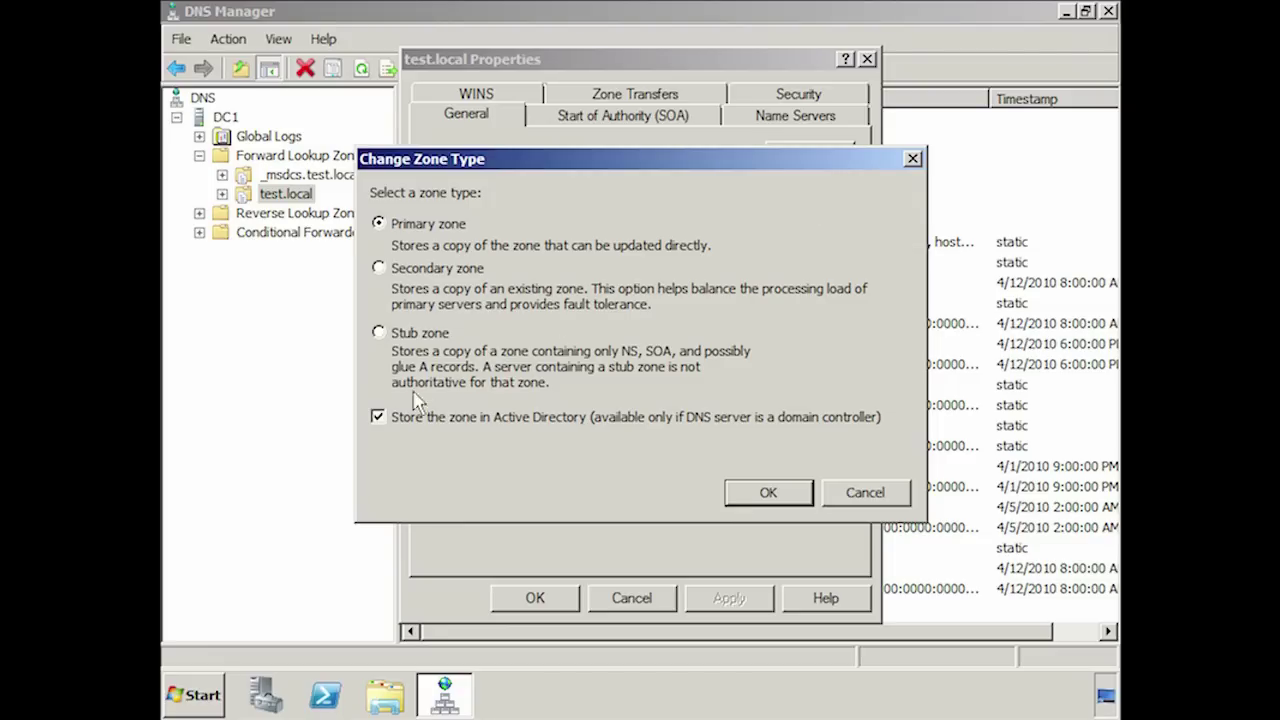
click(378, 420)
click(880, 493)
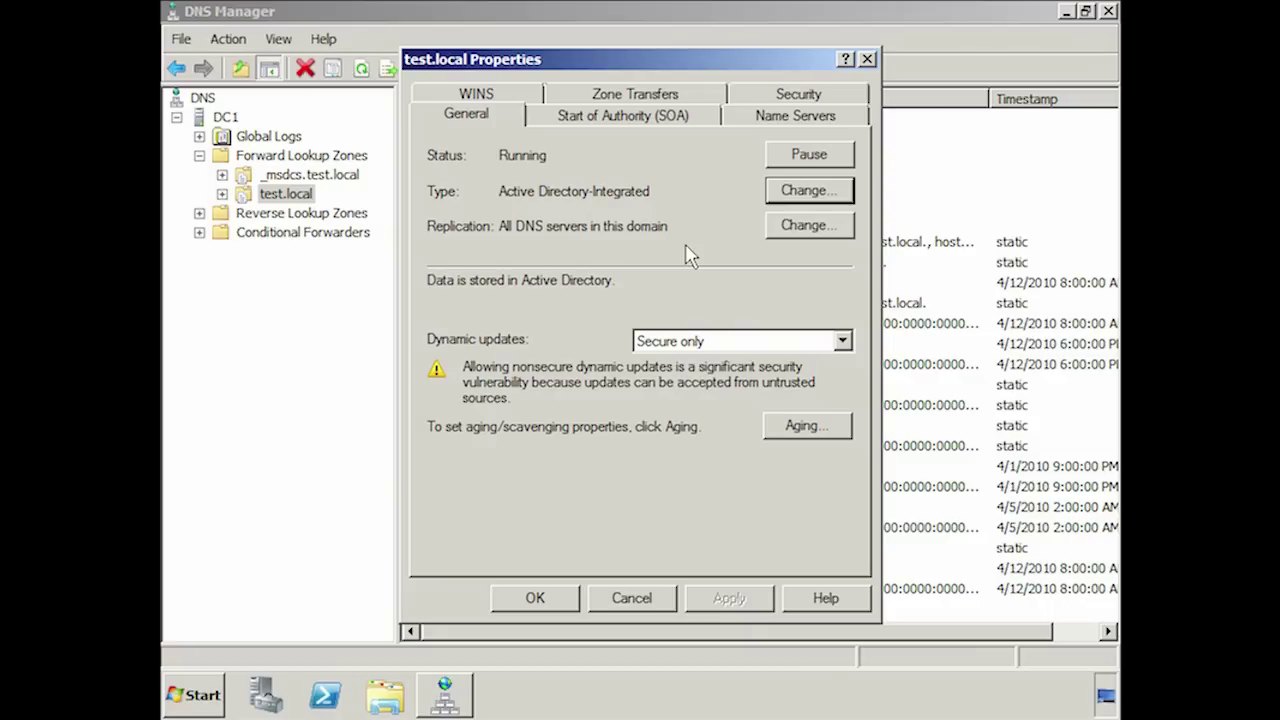
click(840, 226)
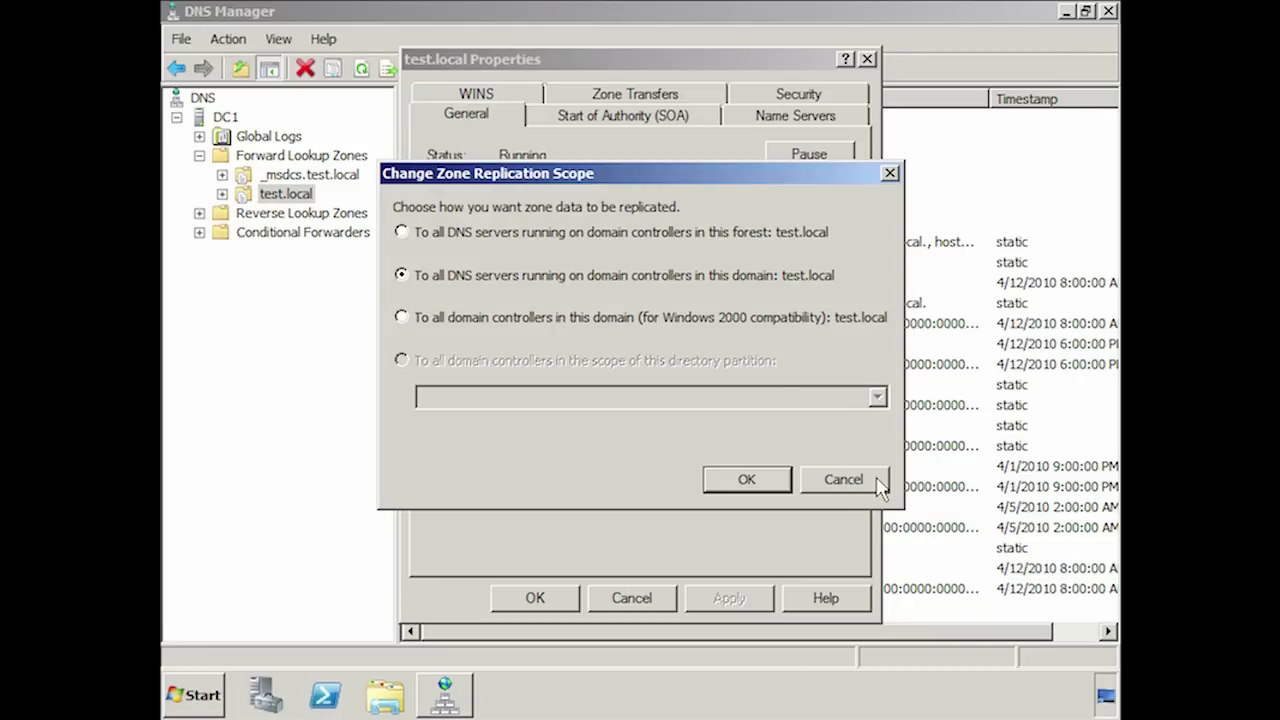
click(845, 480)
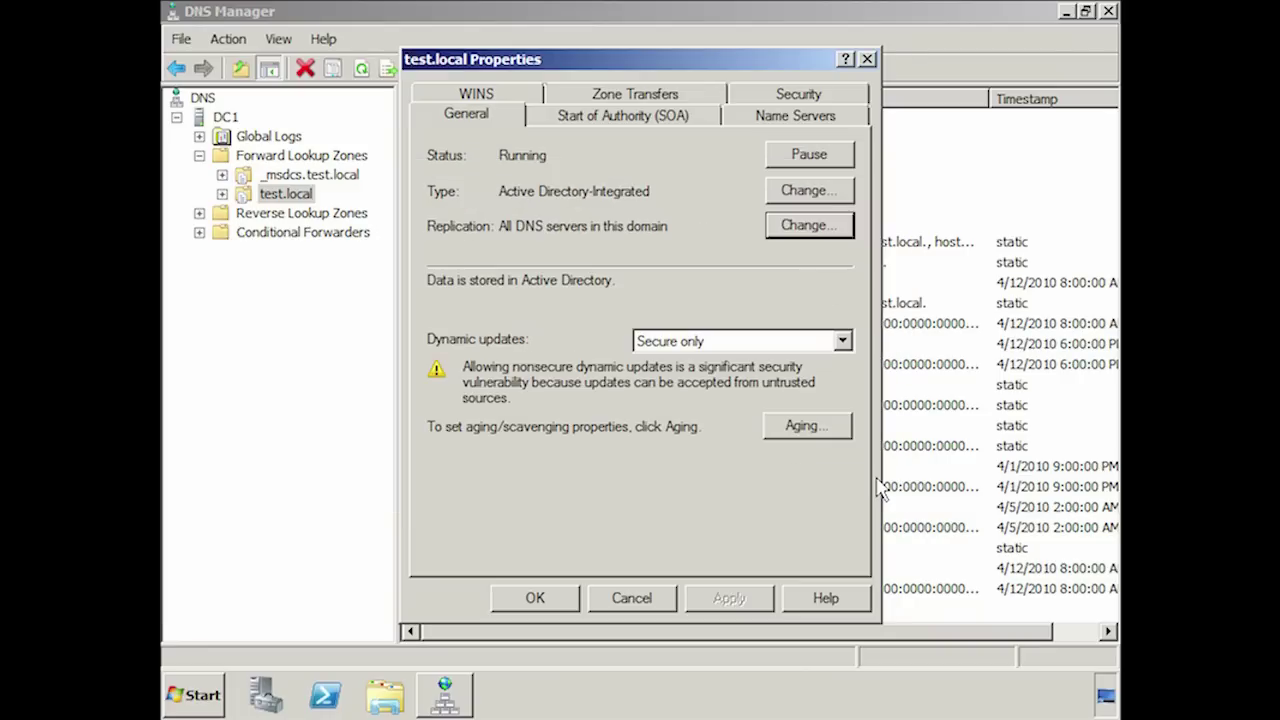
click(568, 124)
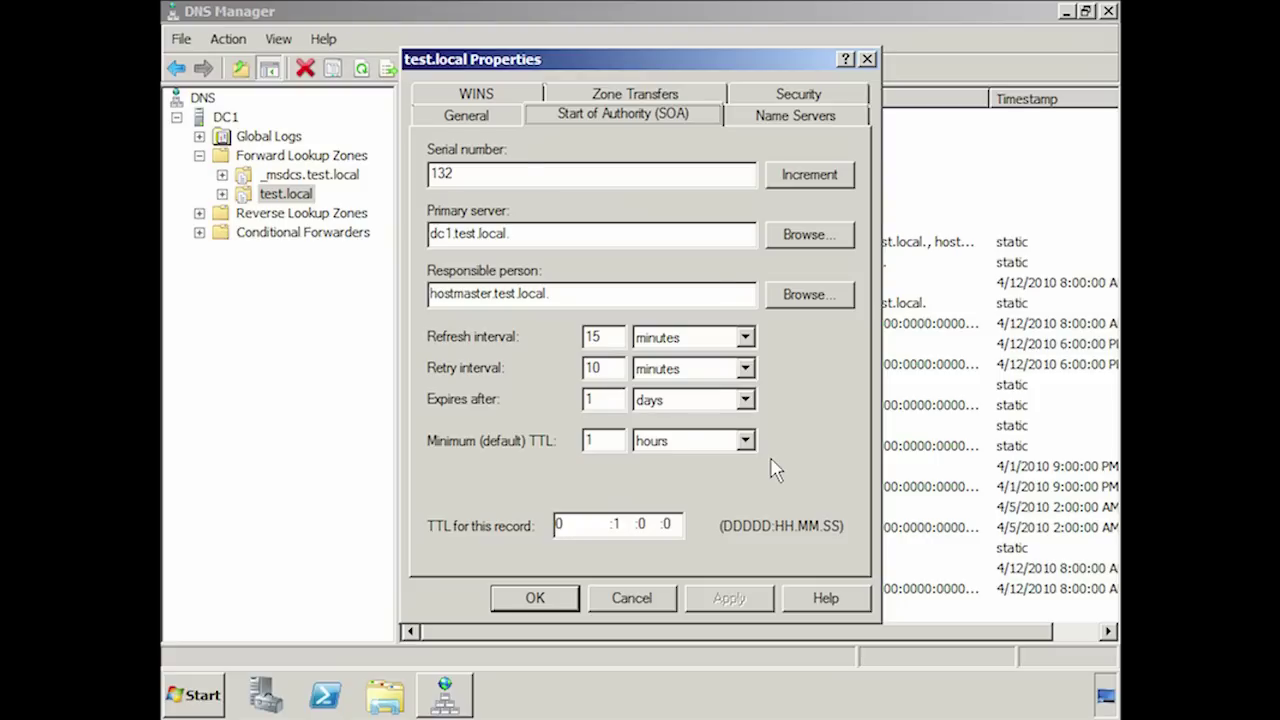
Allow zone transfers for test.local and restrict them to only the following servers.
click(618, 97)
click(620, 100)
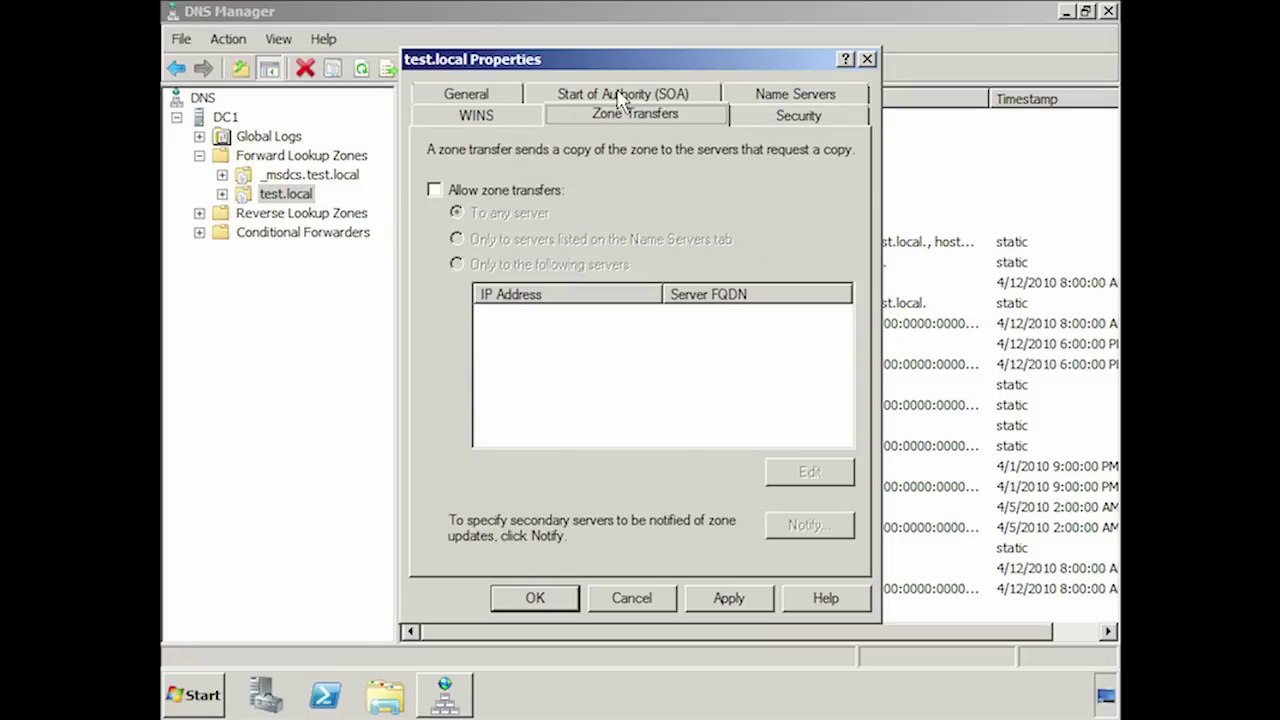
click(434, 190)
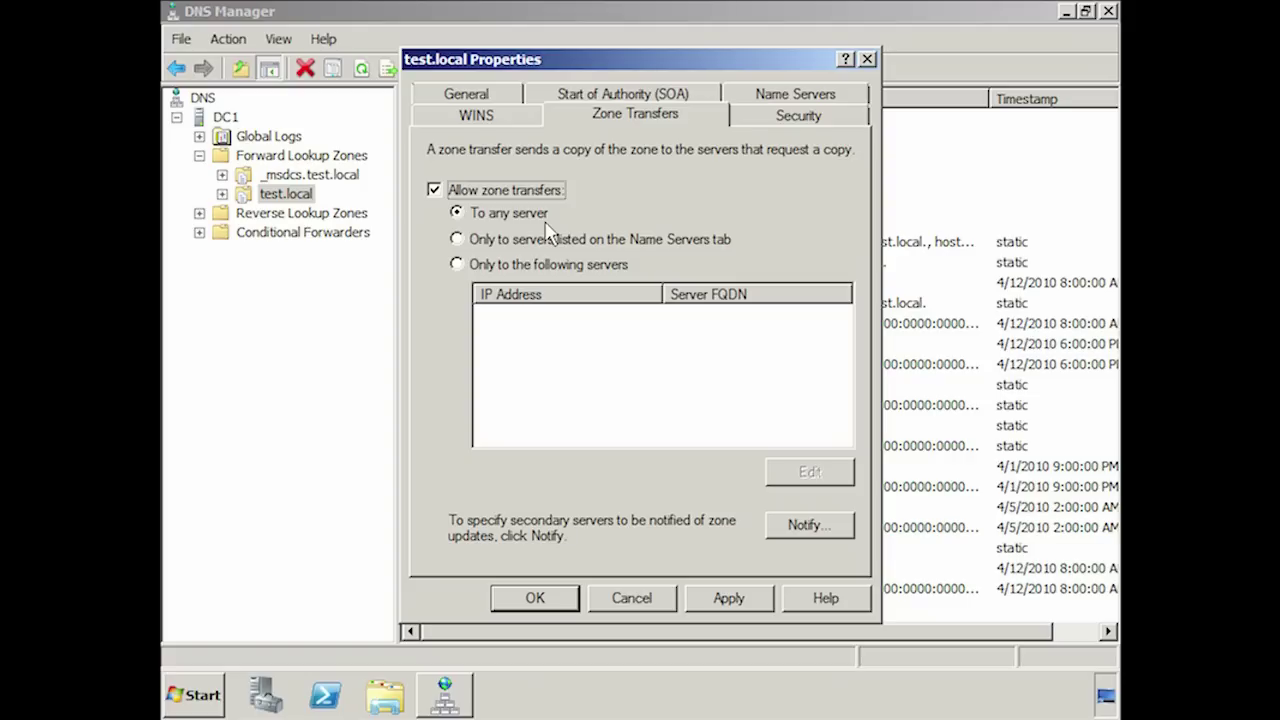
click(458, 264)
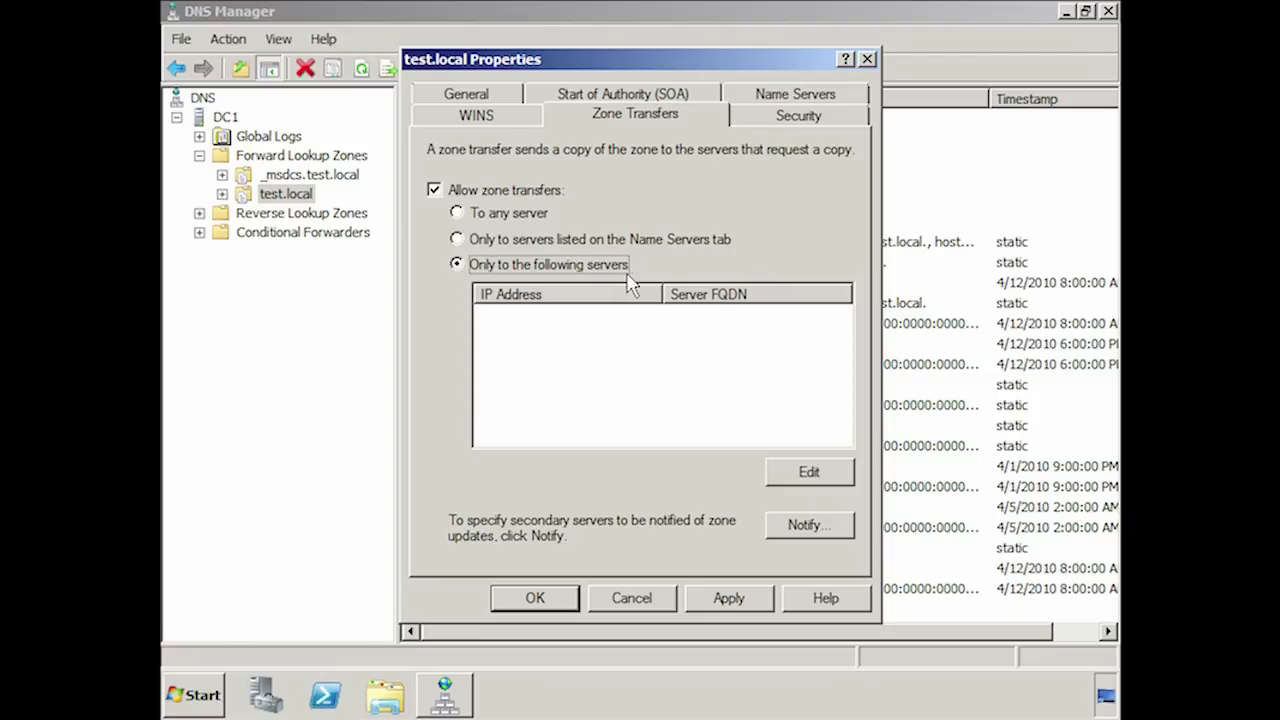
Add dns.test.local as a permitted secondary server, resizing the dialog and its columns to read the full validation text.
click(843, 476)
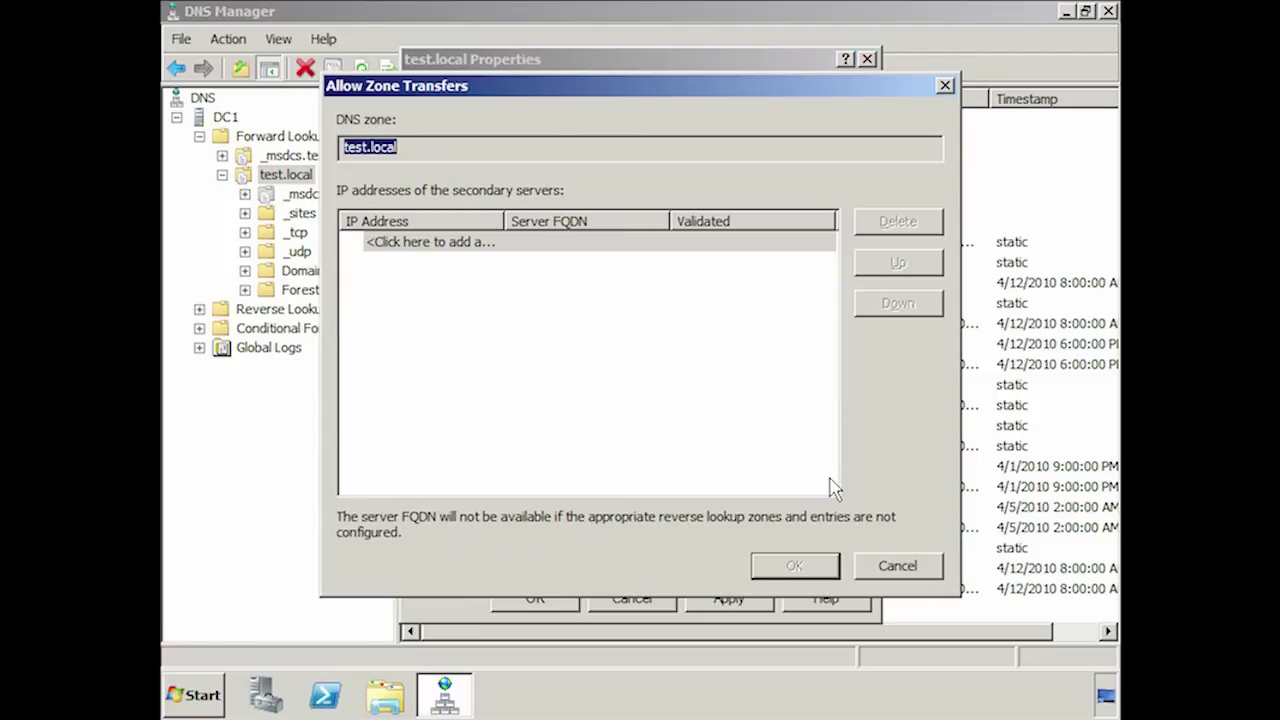
click(410, 244)
text(dn)
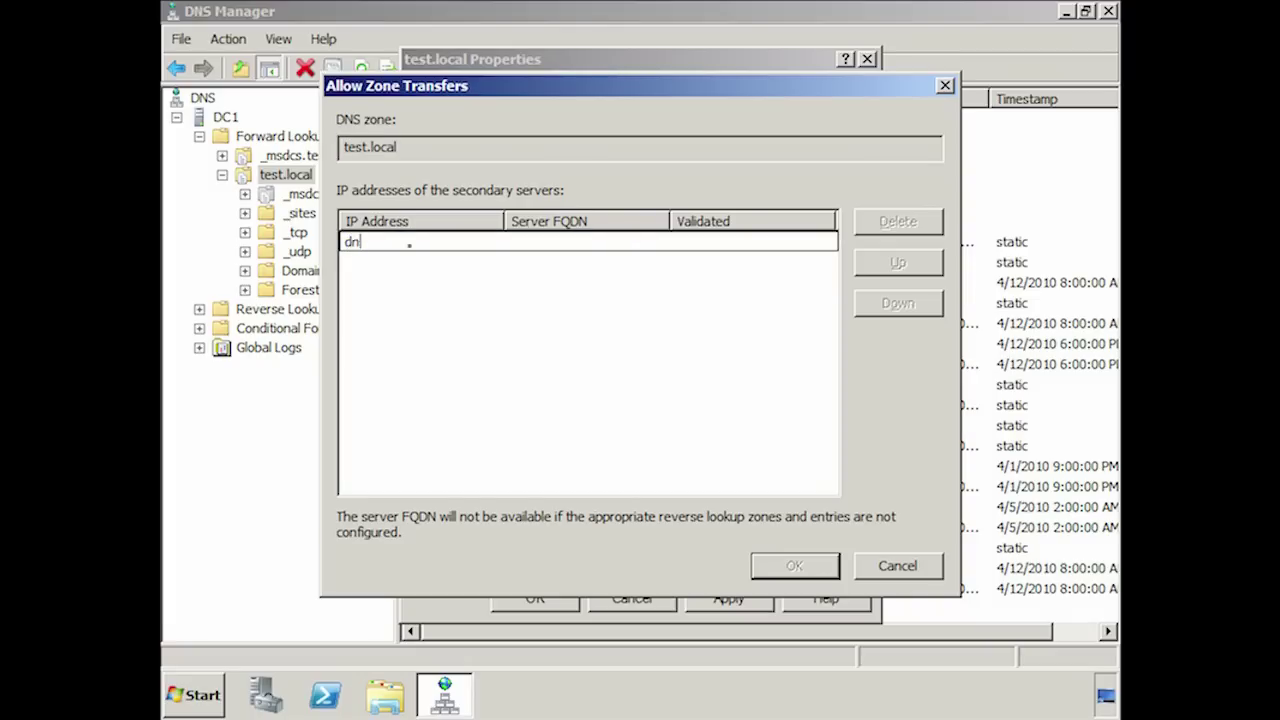
text(s.test.local)
key(Return)
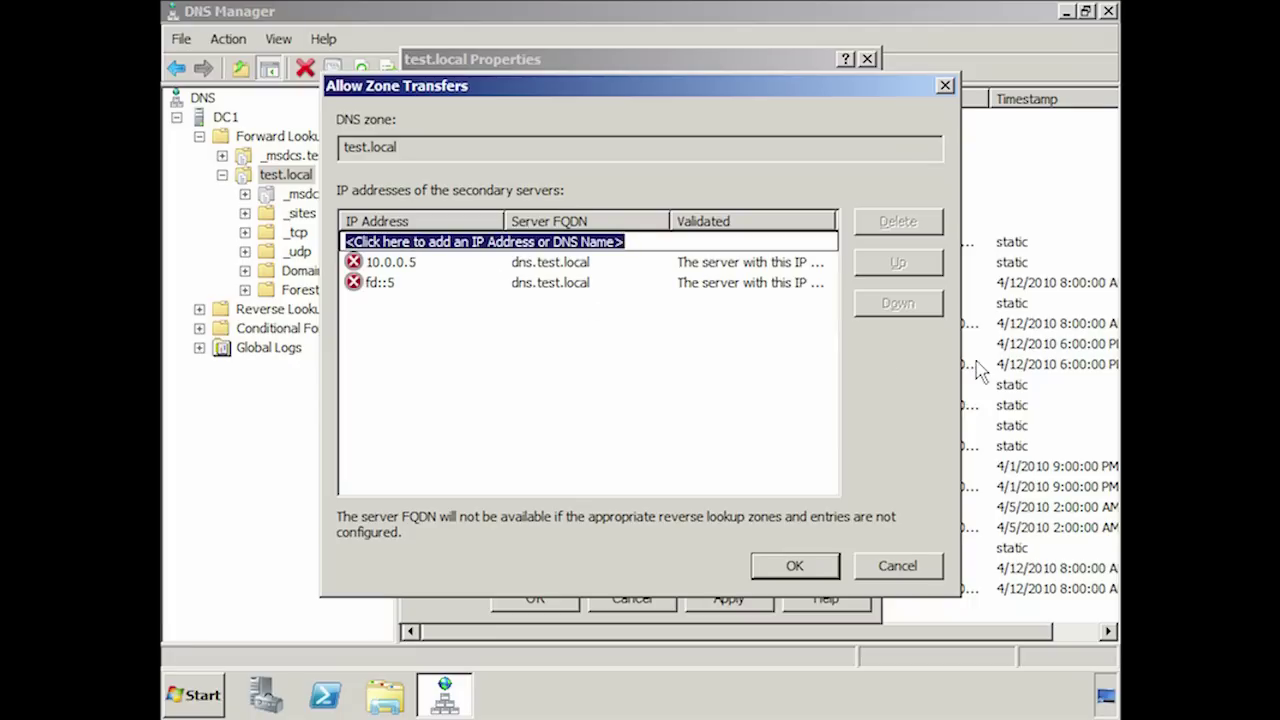
drag(966, 360, 1118, 360)
drag(776, 220, 659, 231)
drag(558, 218, 440, 224)
drag(752, 221, 1012, 258)
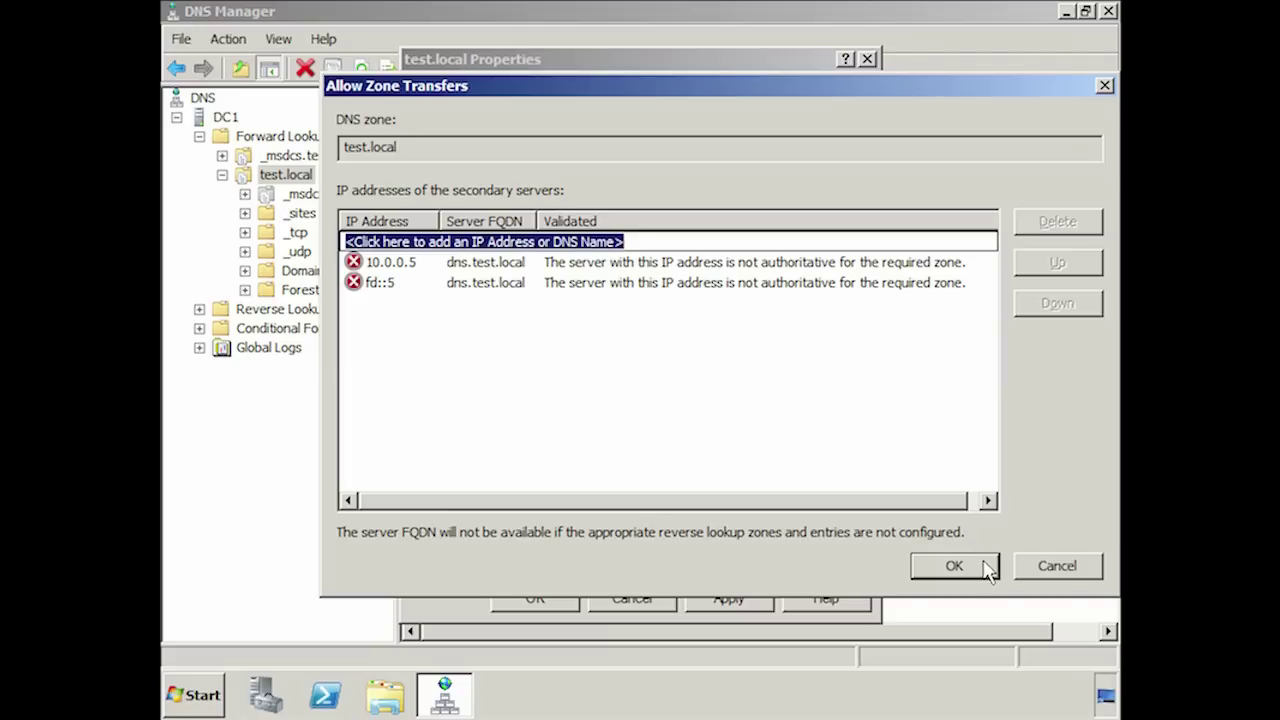
click(954, 566)
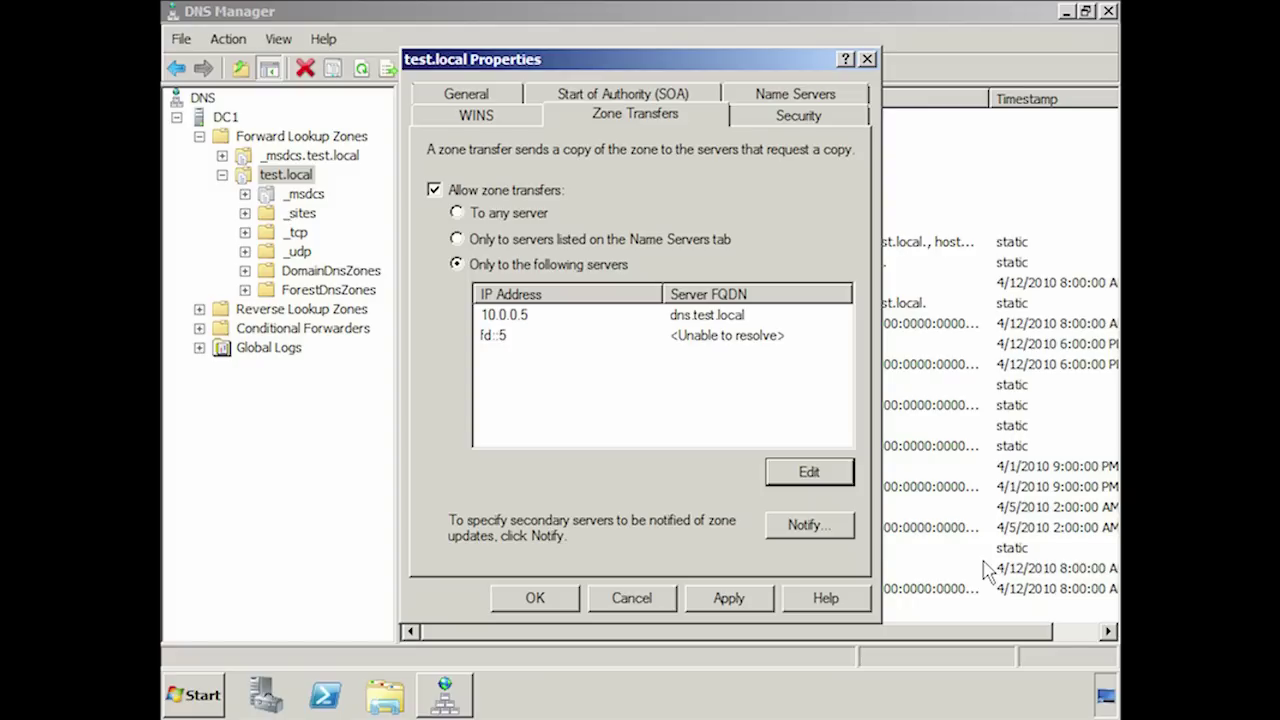
Limit zone transfers to the zone's listed name servers and add a name server record for dns.test.local with its resolved IP addresses.
click(457, 239)
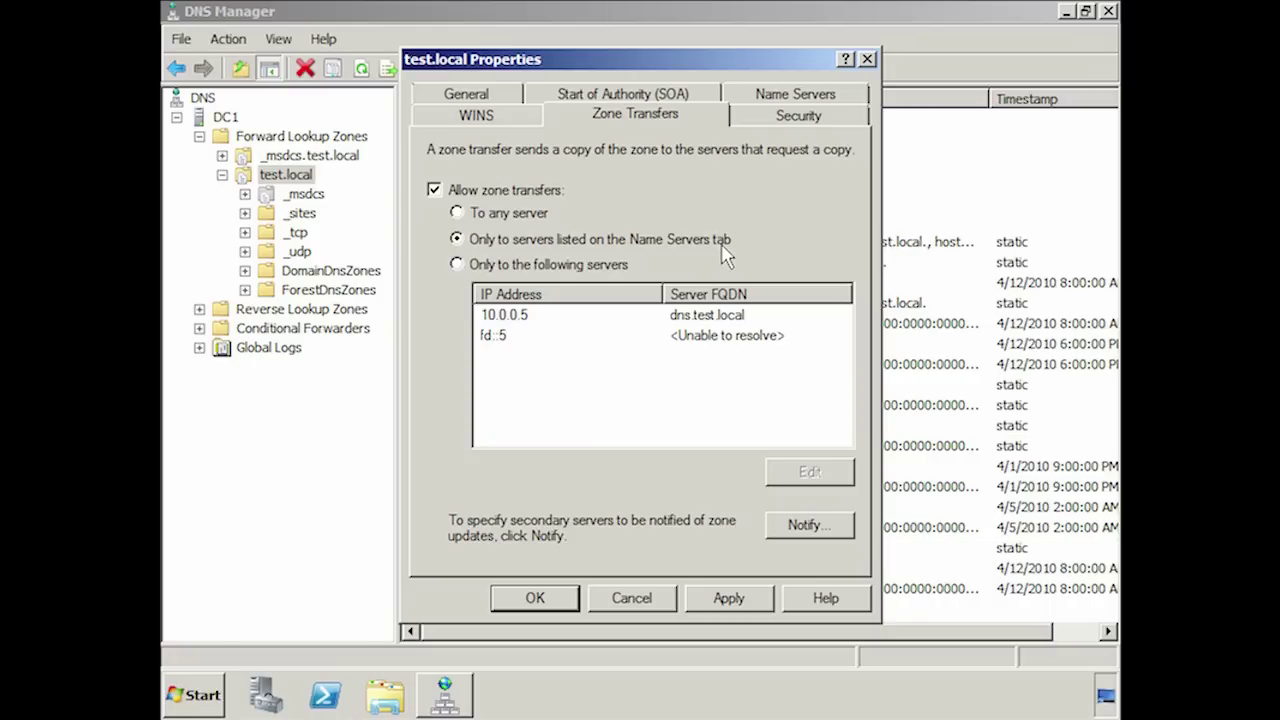
click(821, 95)
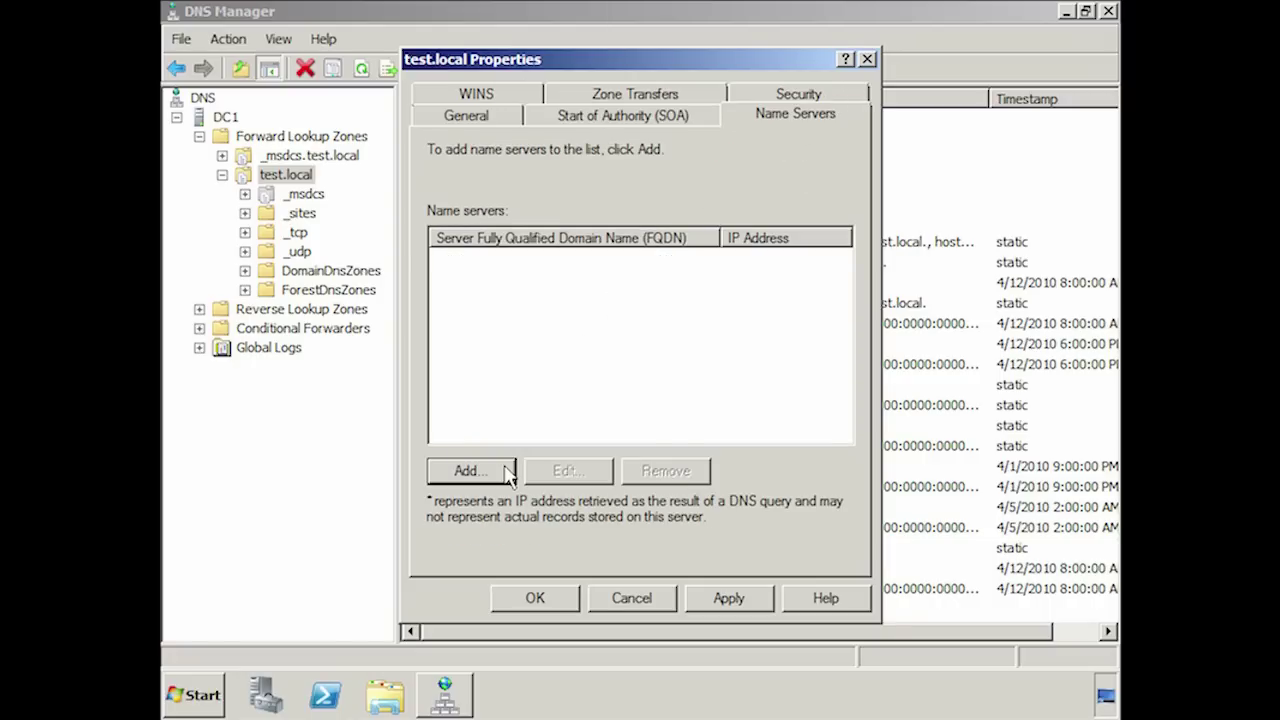
click(470, 471)
text(dns.test)
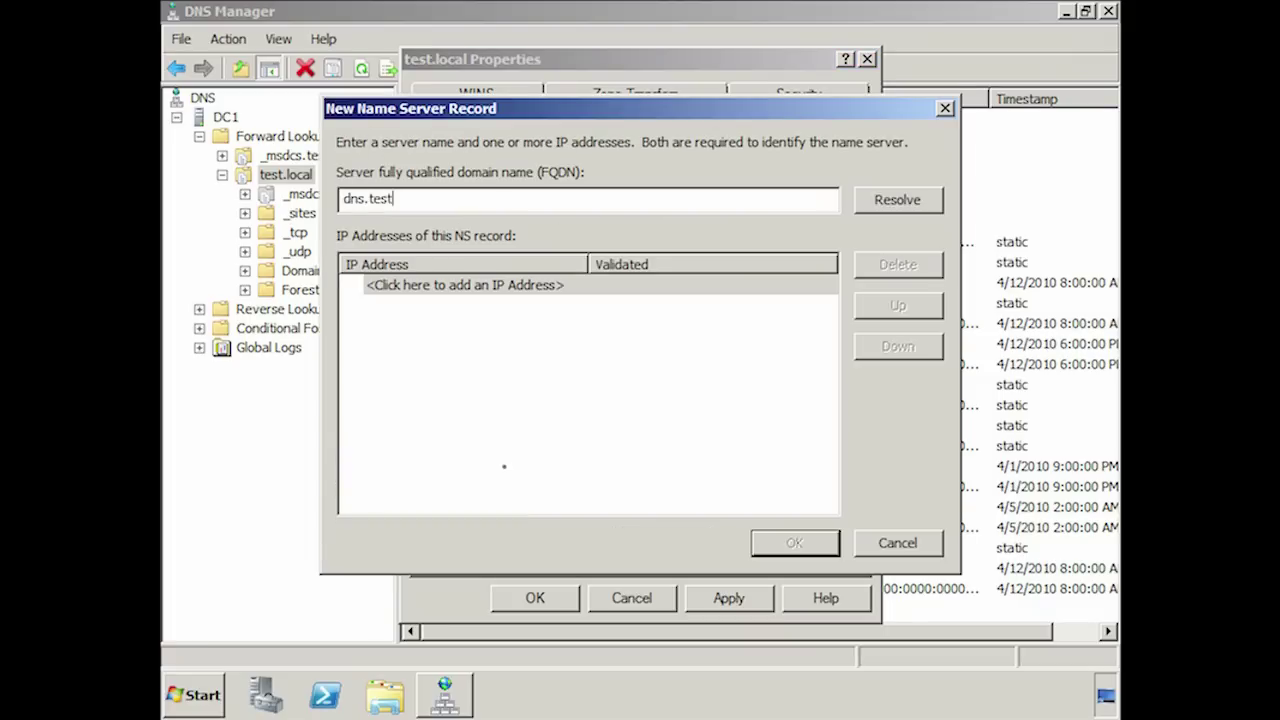
text(.local)
click(936, 208)
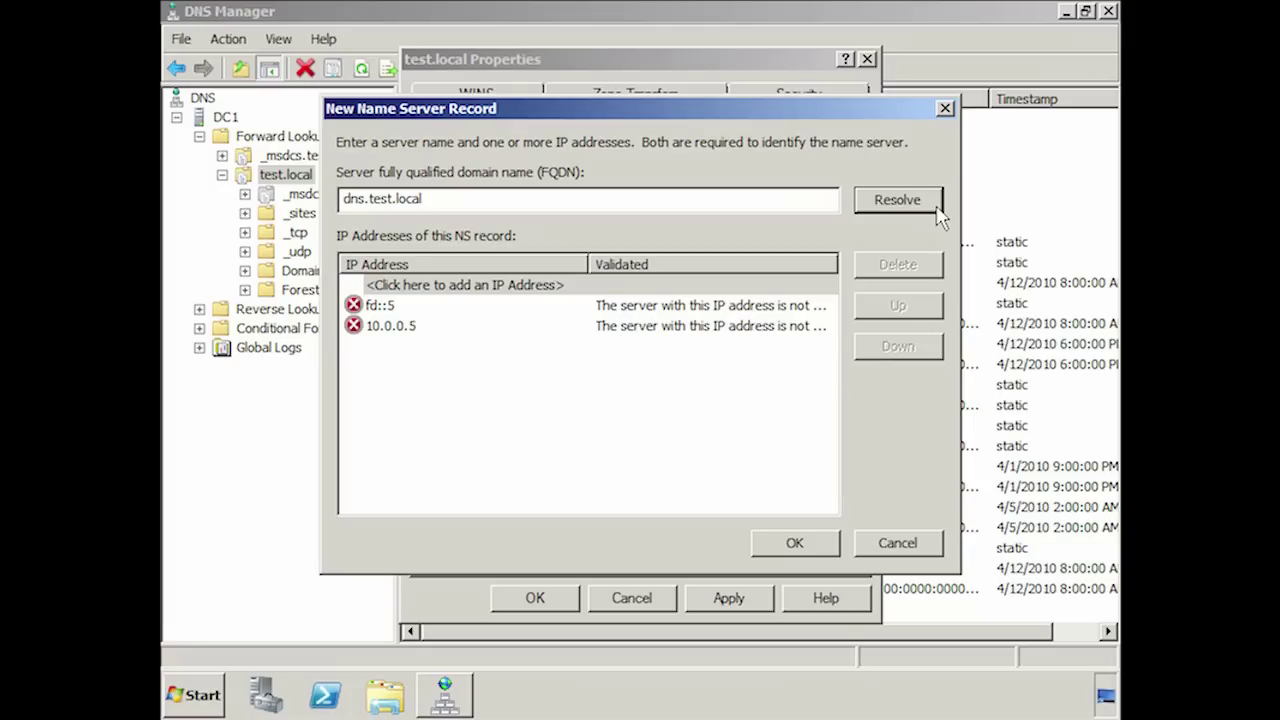
click(800, 545)
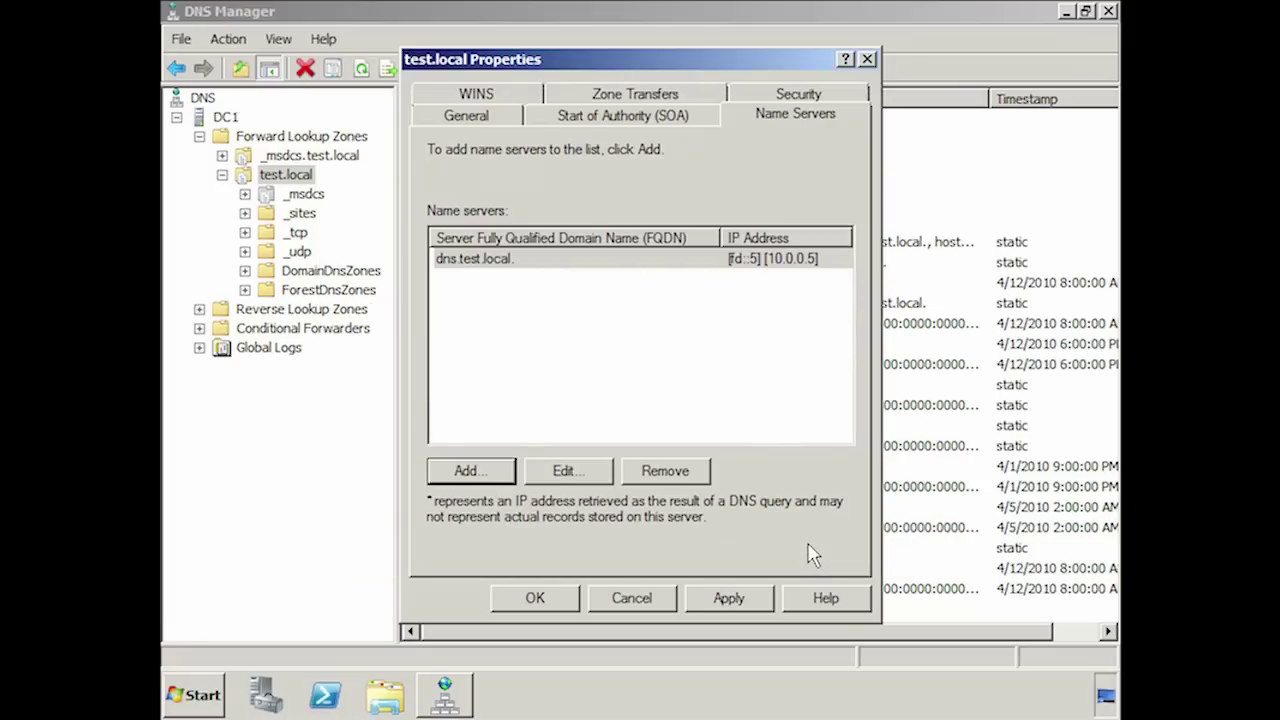
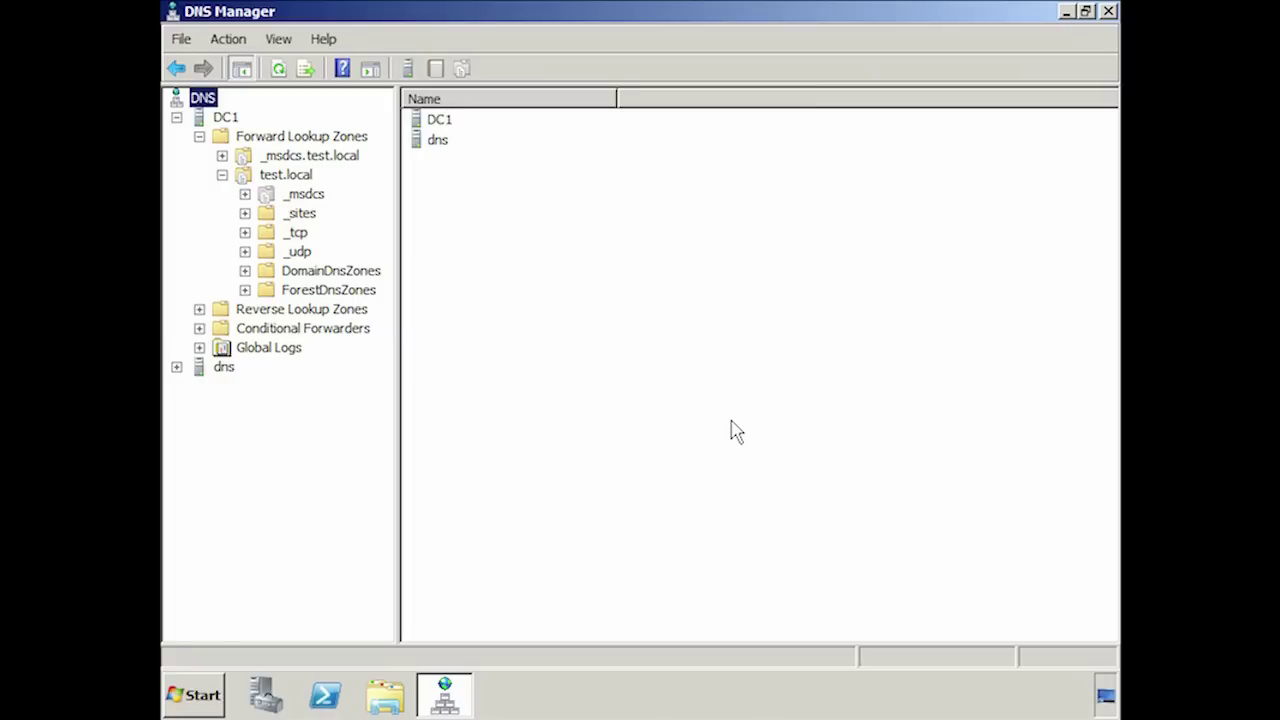
Start a new zone in the dns server's forward lookup zones and choose Secondary zone as its type.
click(176, 367)
click(206, 405)
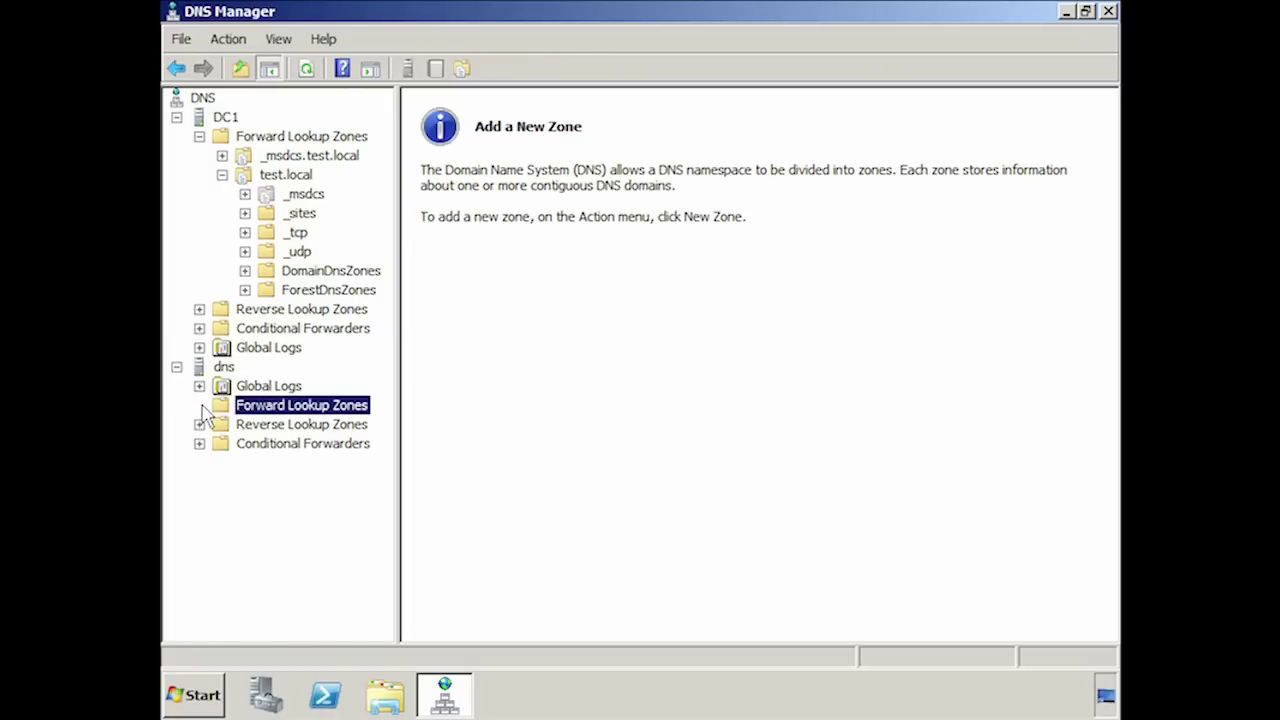
right_click(357, 402)
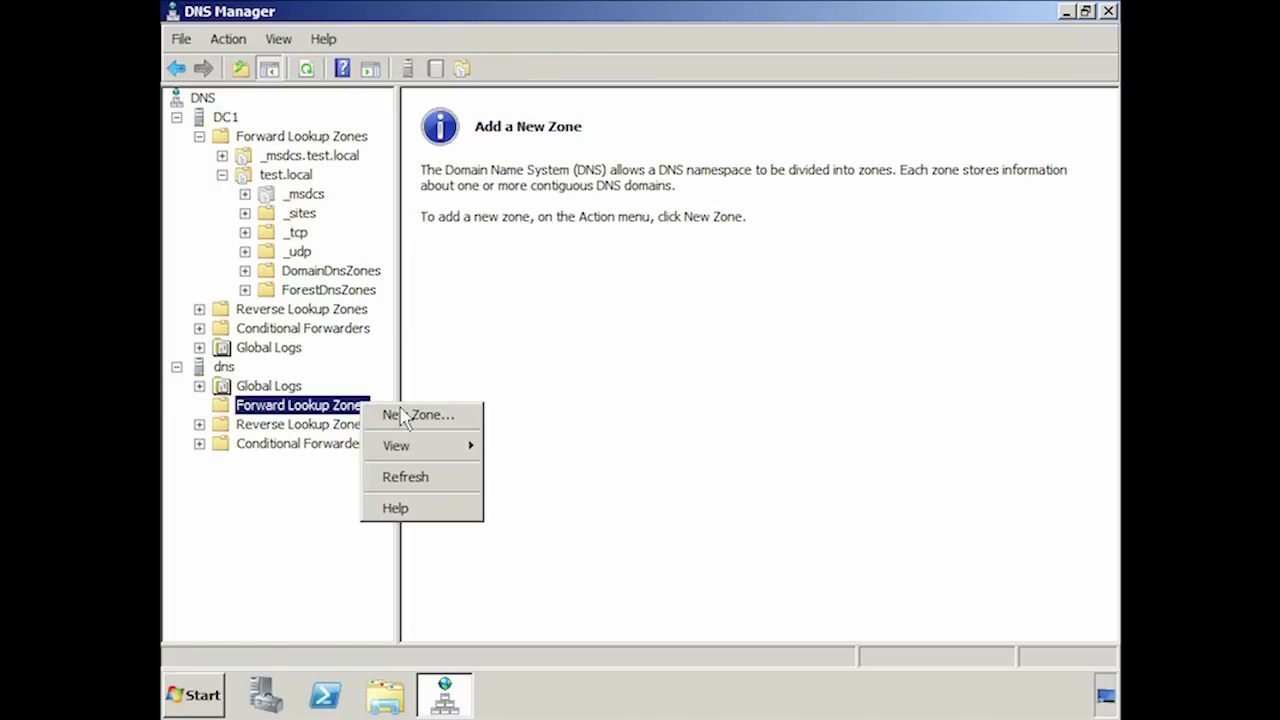
click(397, 414)
click(660, 452)
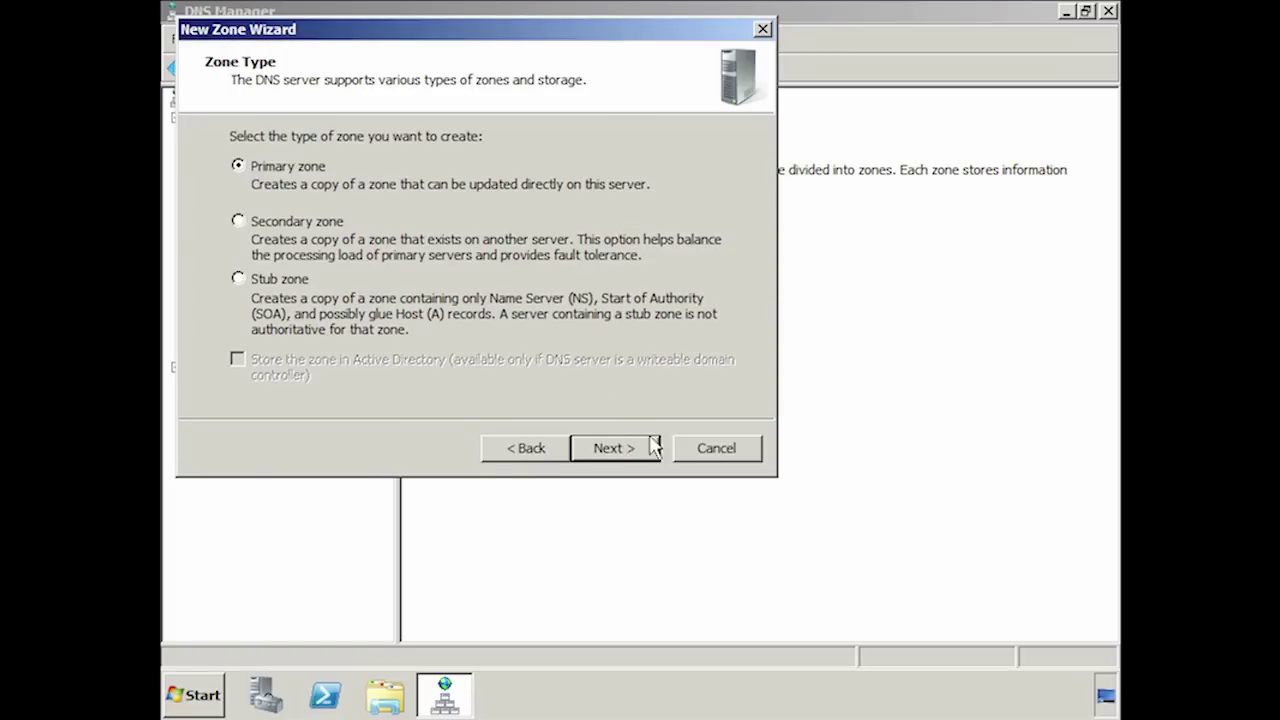
click(238, 222)
click(648, 451)
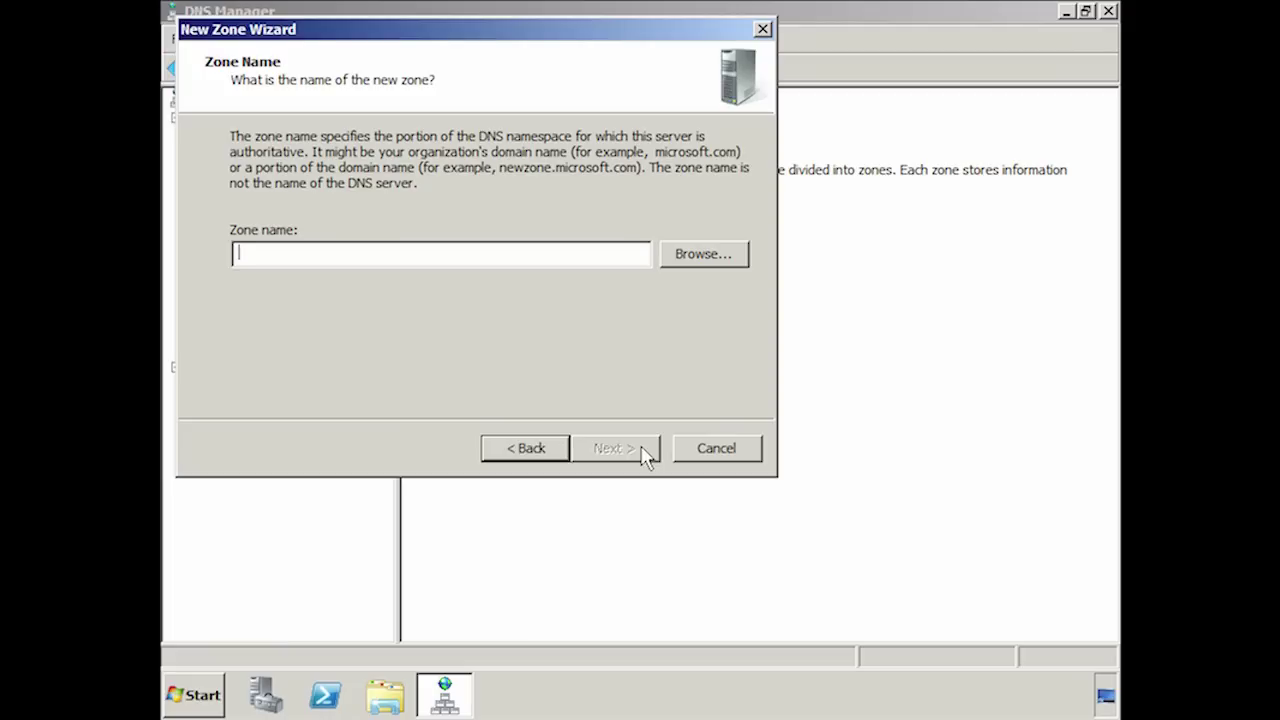
Name the secondary zone test.local, add dc1 as its master server, and create the zone.
text(test.)
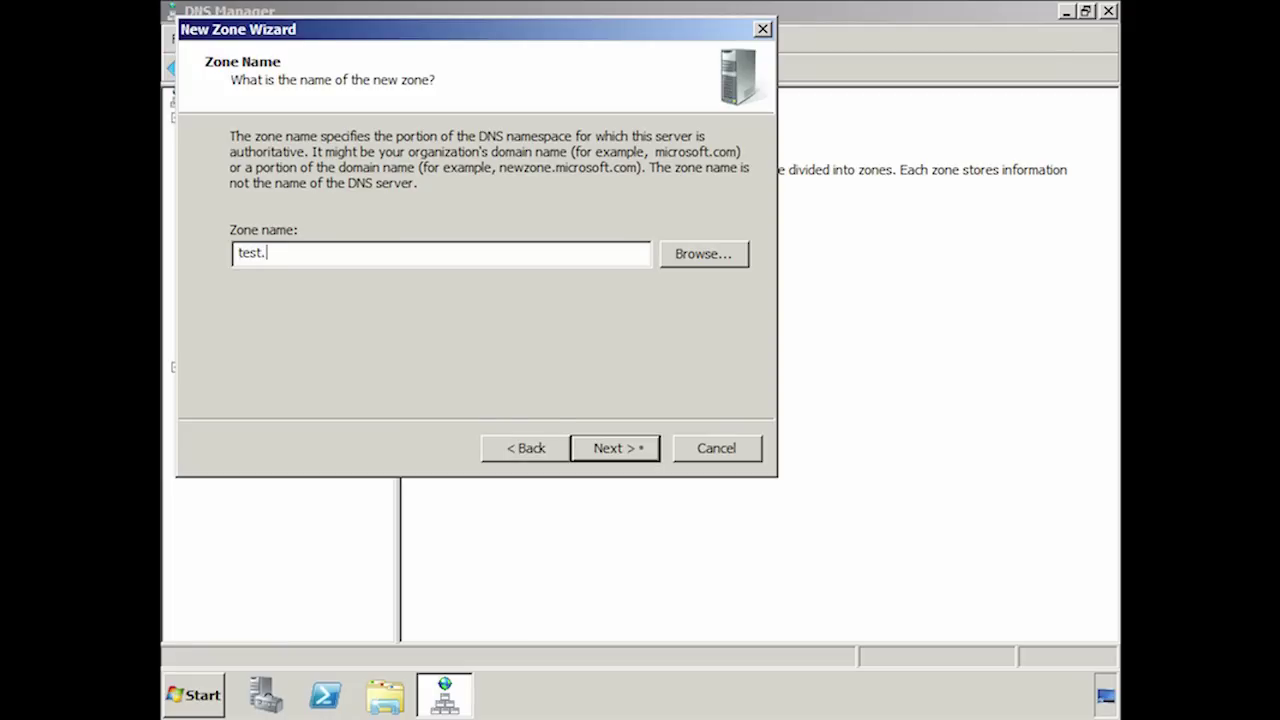
text(local)
key(Tab)
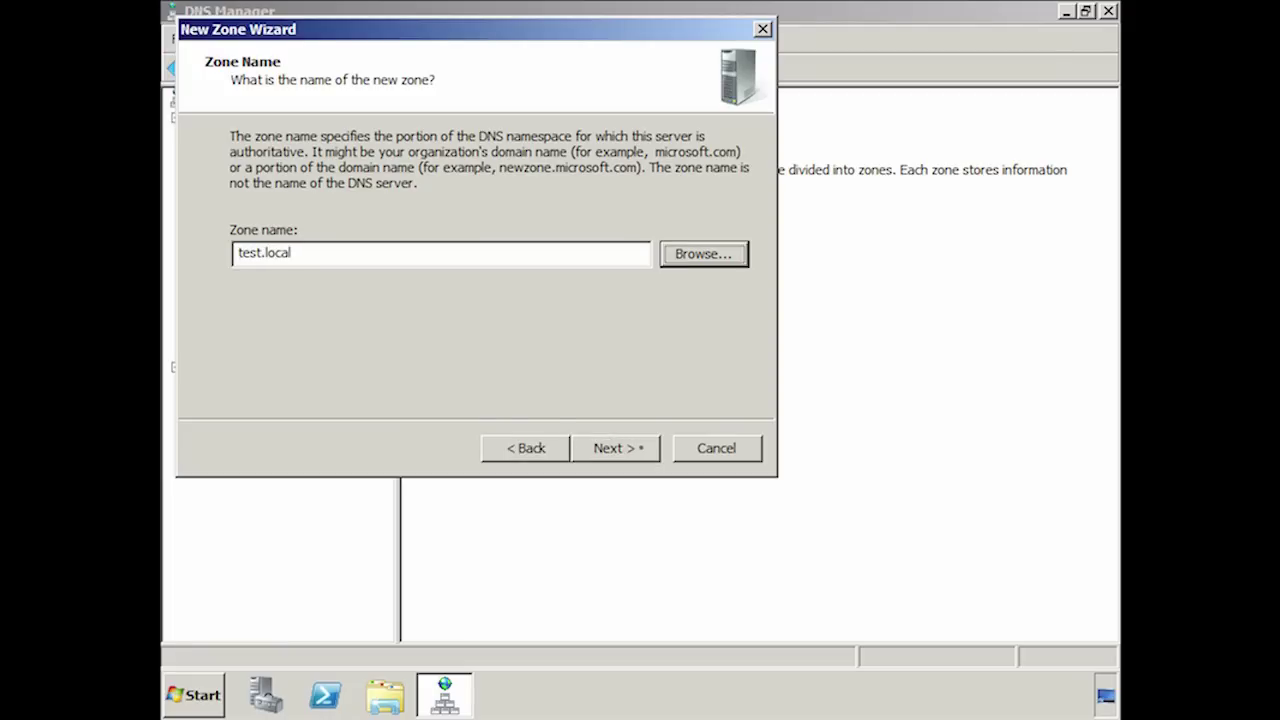
click(634, 449)
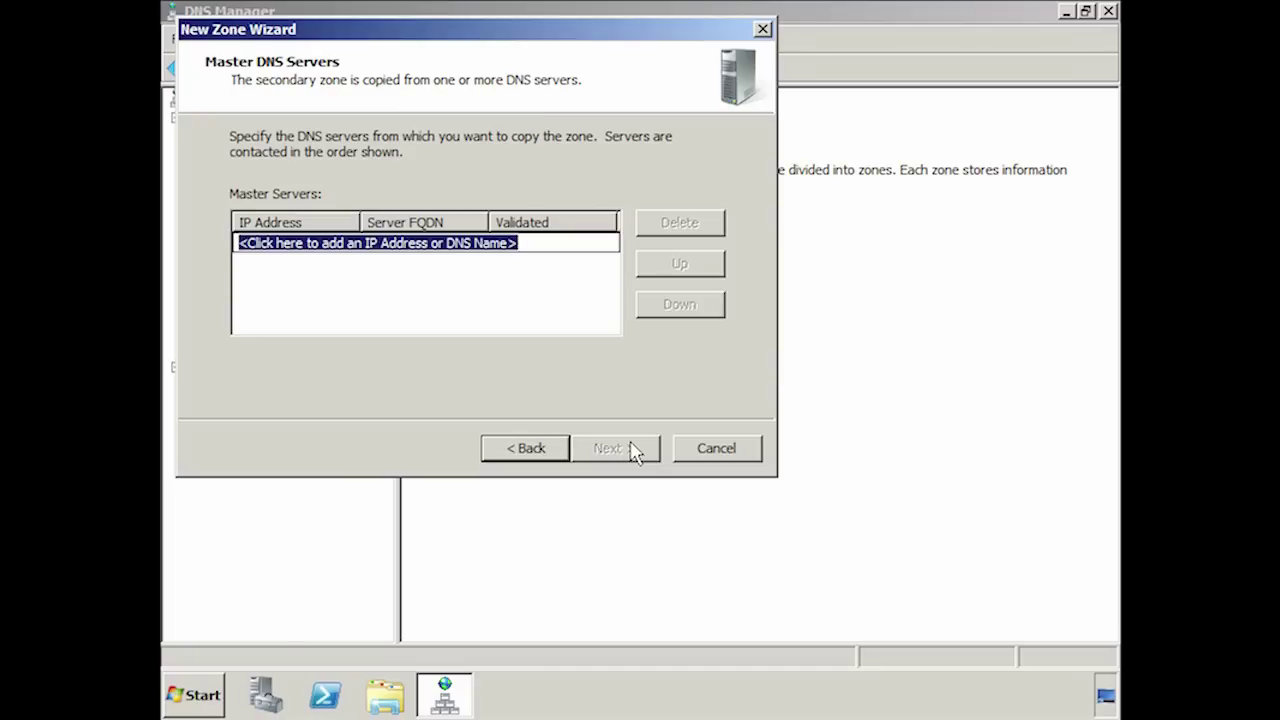
text(dc1)
key(Return)
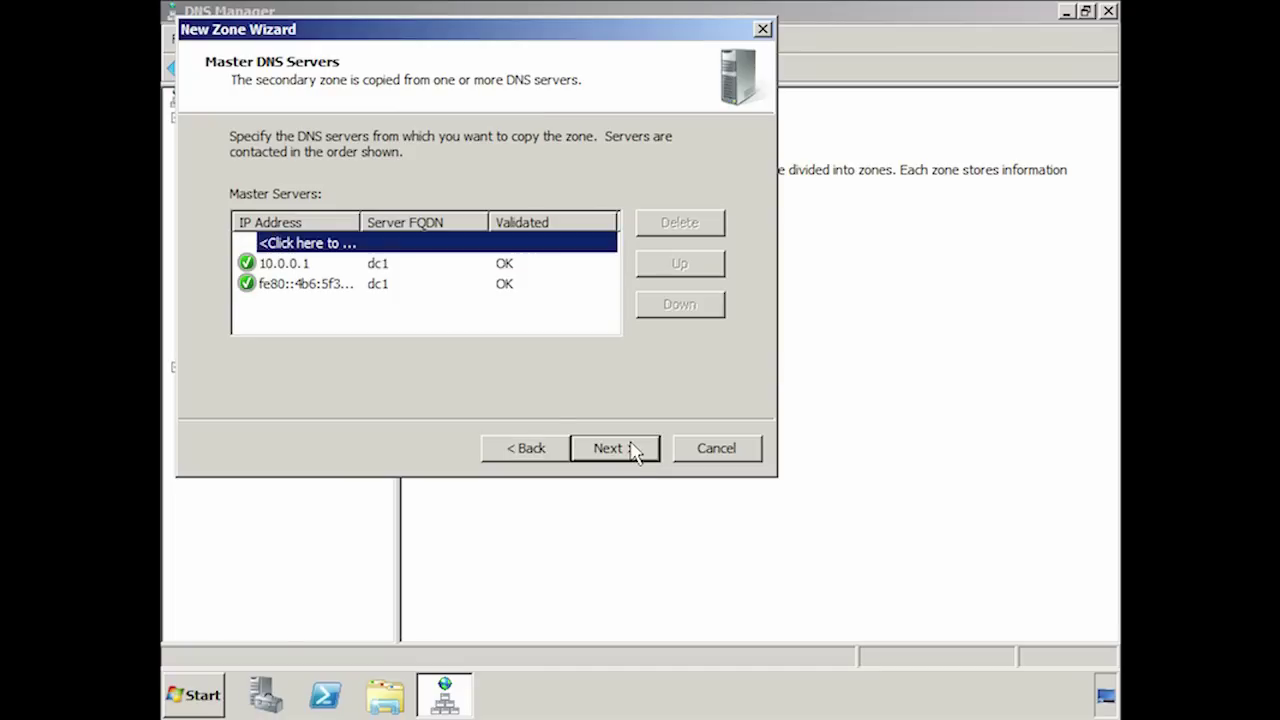
click(633, 450)
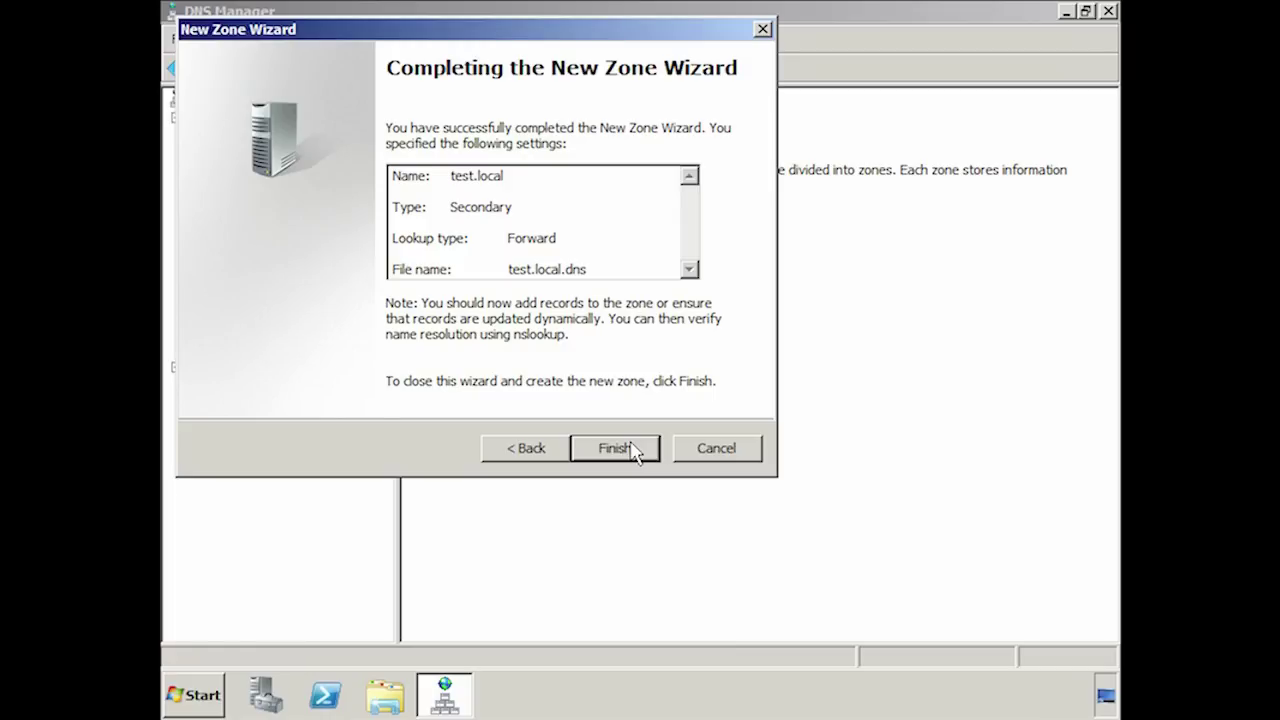
click(633, 450)
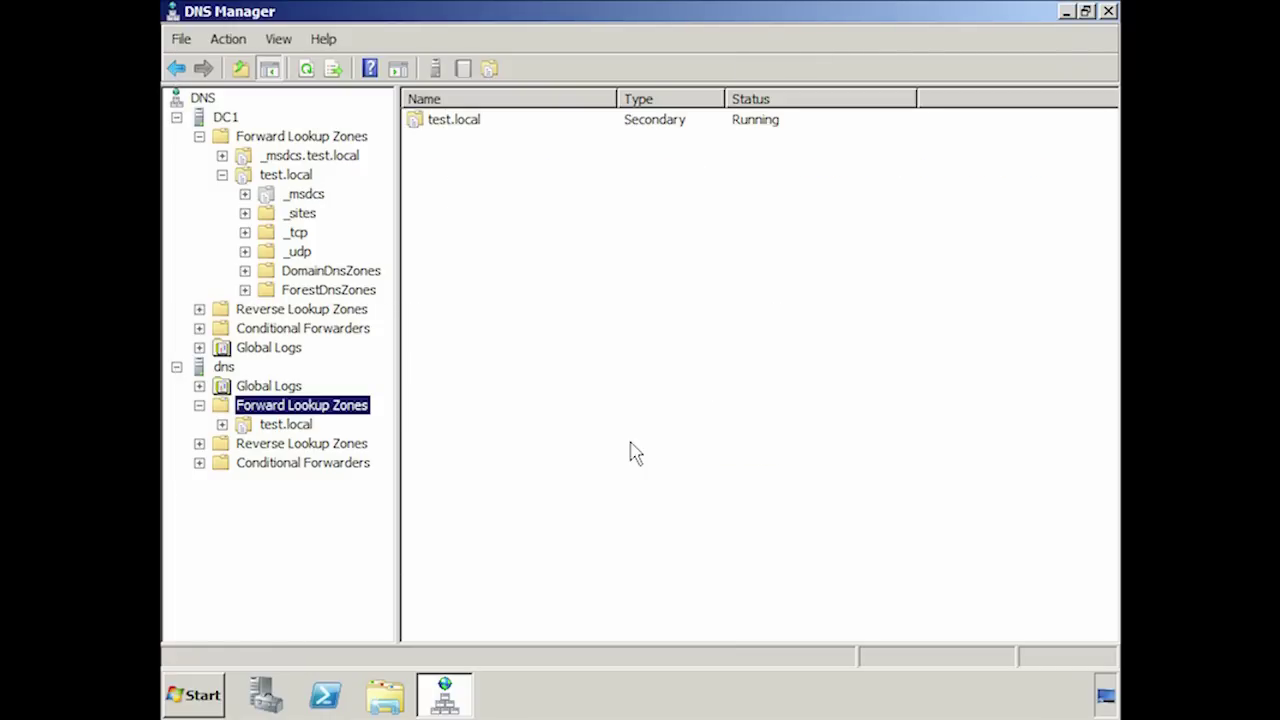
Request a transfer from the master for the secondary test.local zone on the dns server.
click(298, 425)
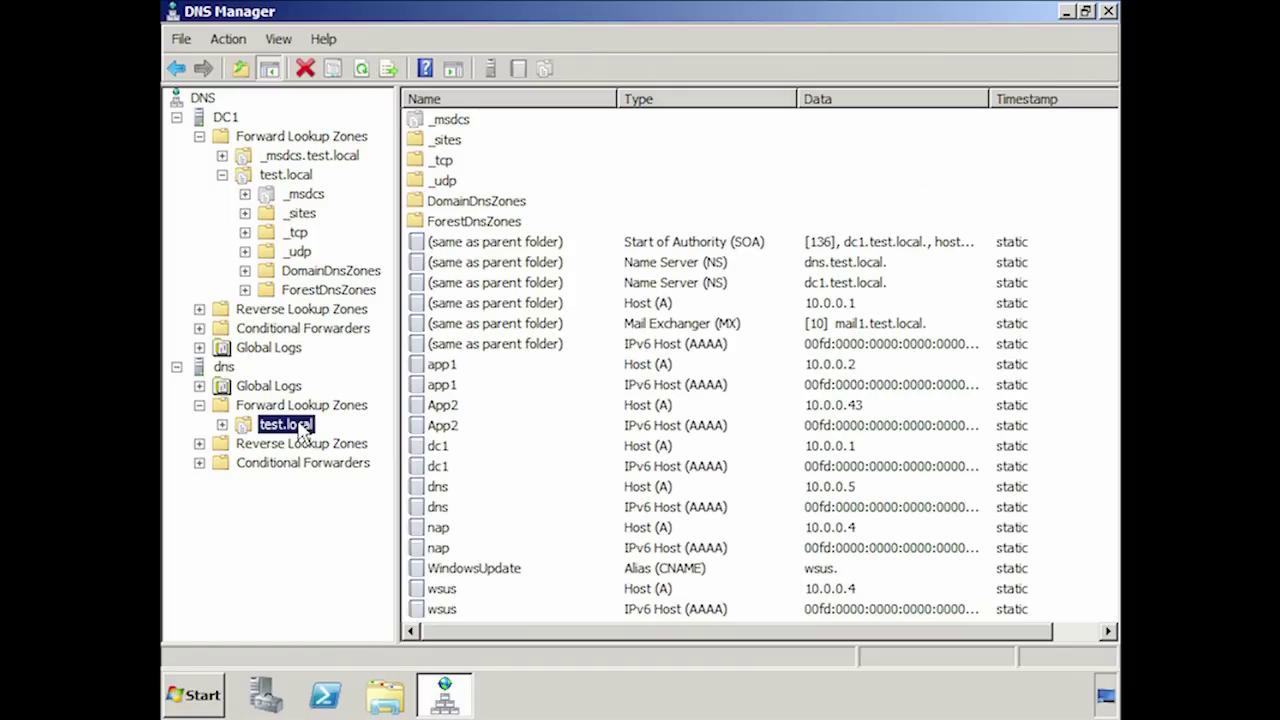
right_click(301, 430)
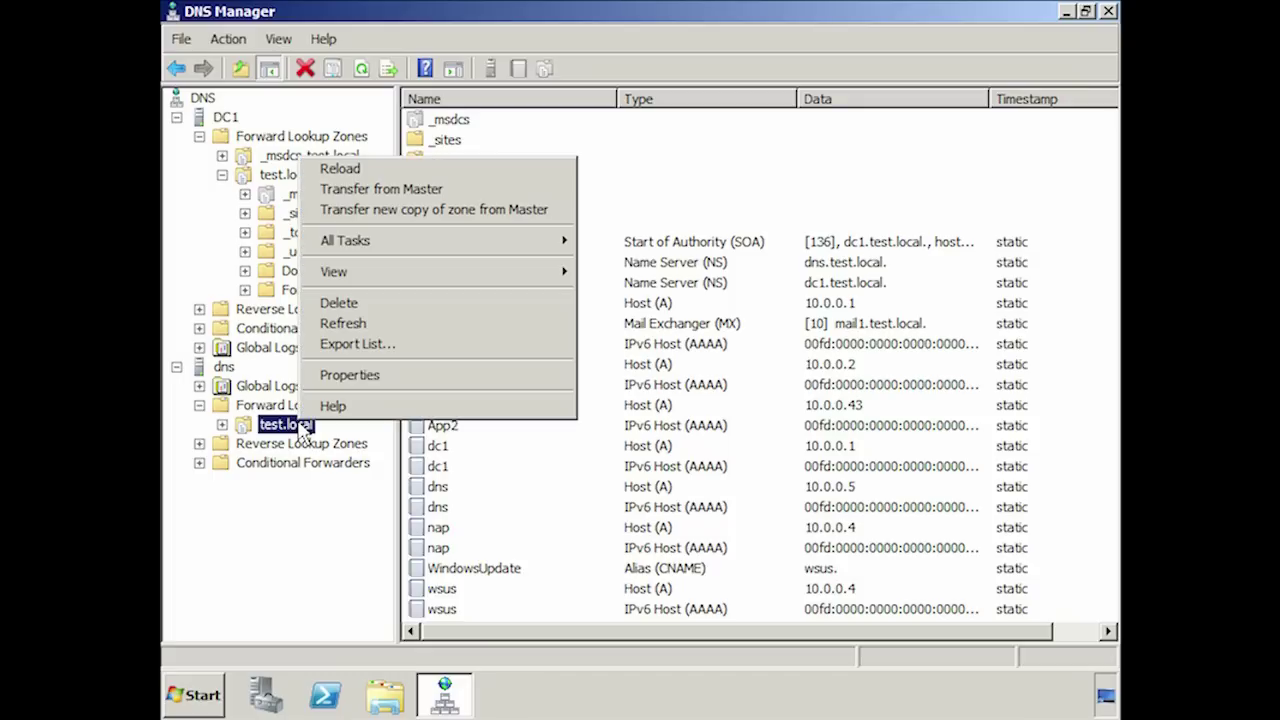
click(562, 196)
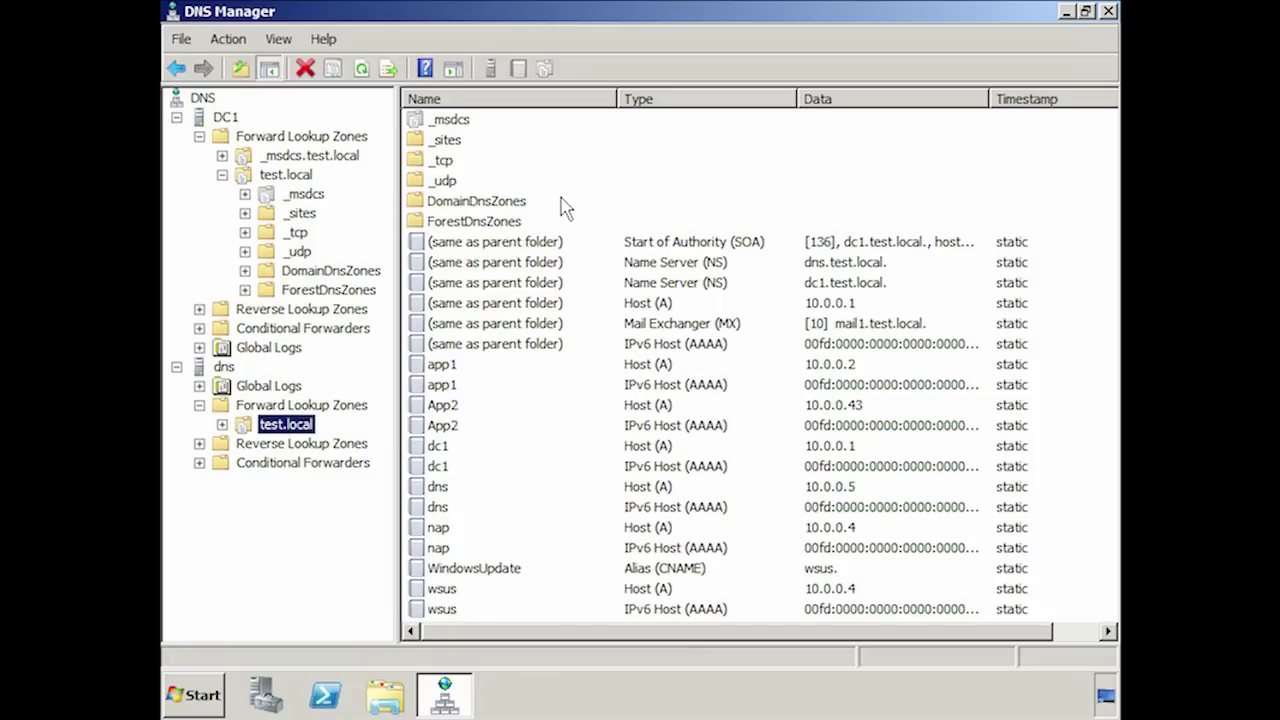